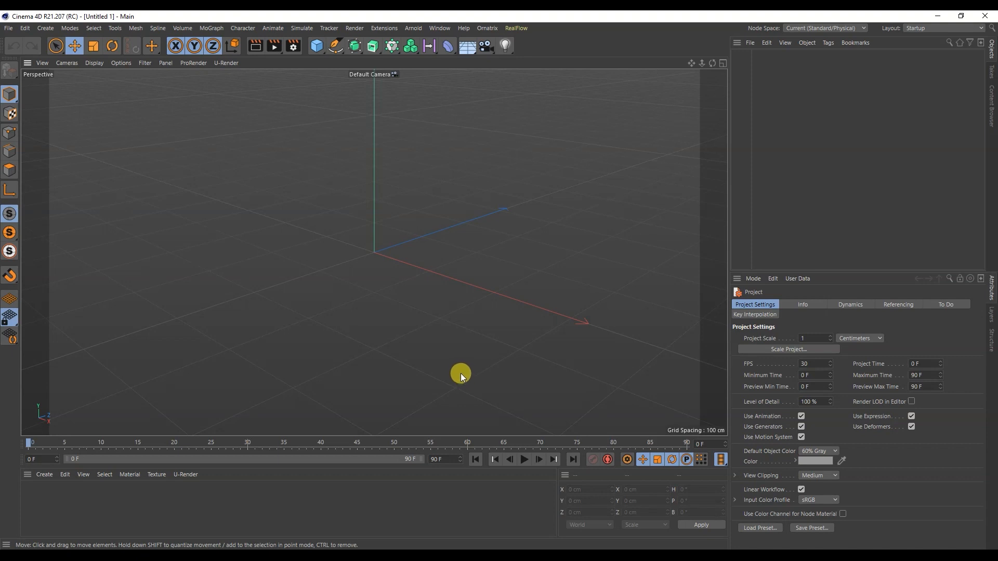
# Open lion face.obj from the 077 folder with the default OBJ import settings.
pyautogui.click(749, 43)
pyautogui.click(753, 59)
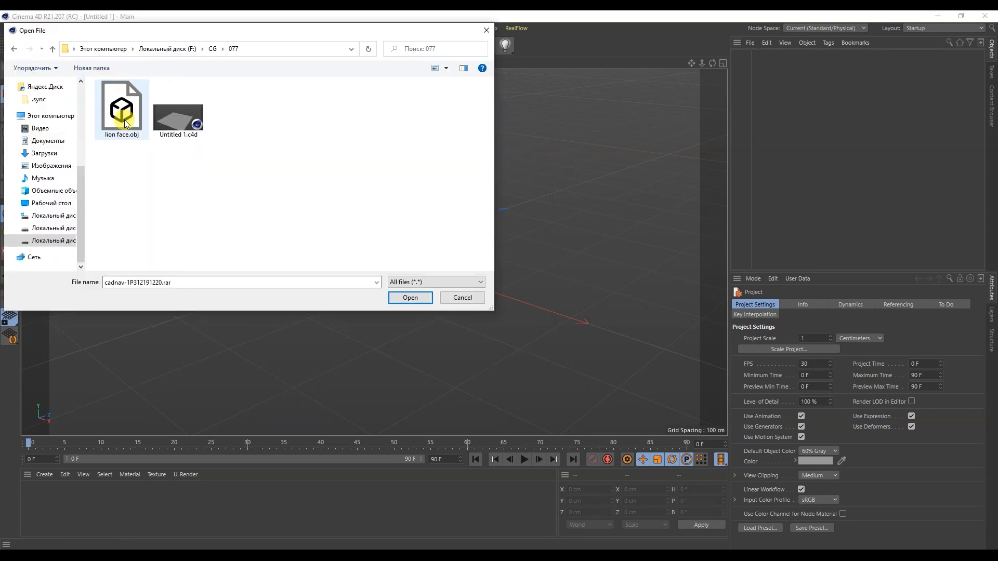
pyautogui.doubleClick(123, 111)
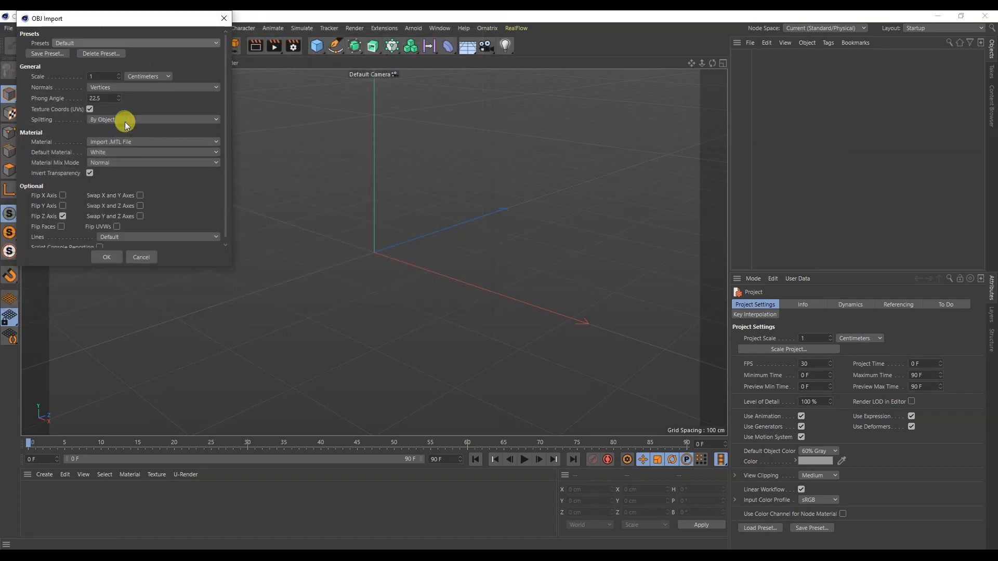
pyautogui.click(108, 257)
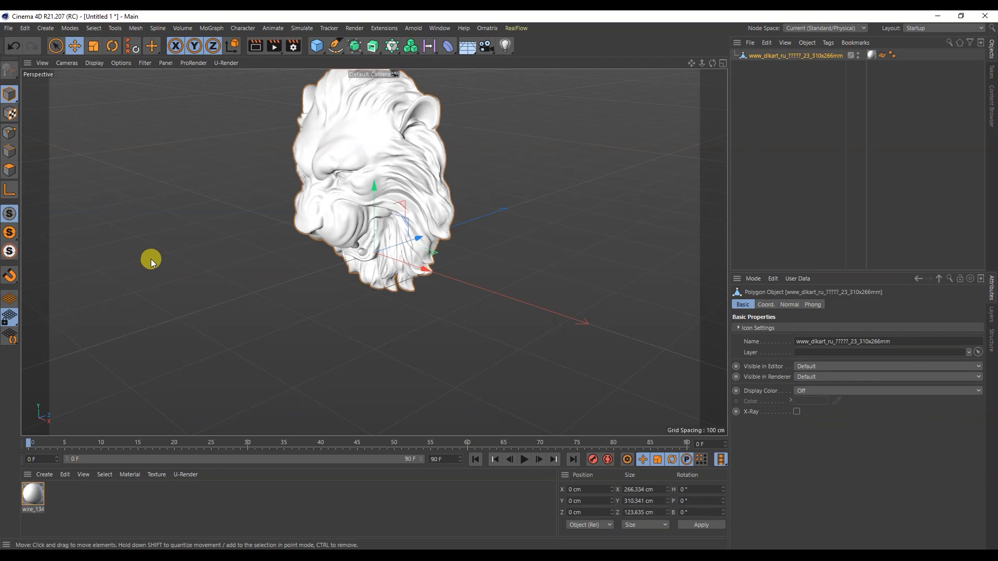
# Rename the imported lion mesh to 01.
pyautogui.doubleClick(772, 56)
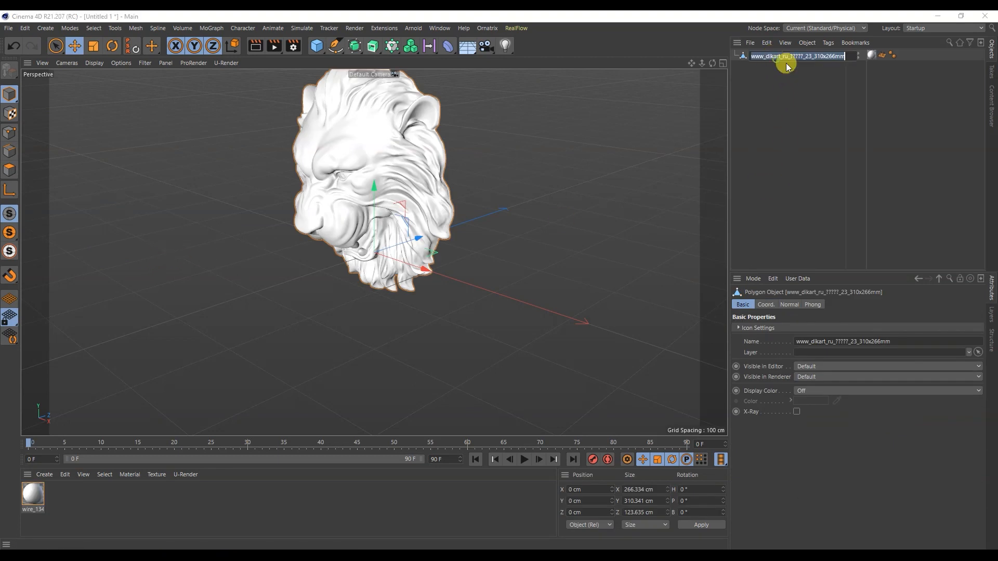
pyautogui.write('f1')
pyautogui.press('Return')
# Remove the imported material tag from object 01 and delete its white material from the scene.
pyautogui.click(785, 56)
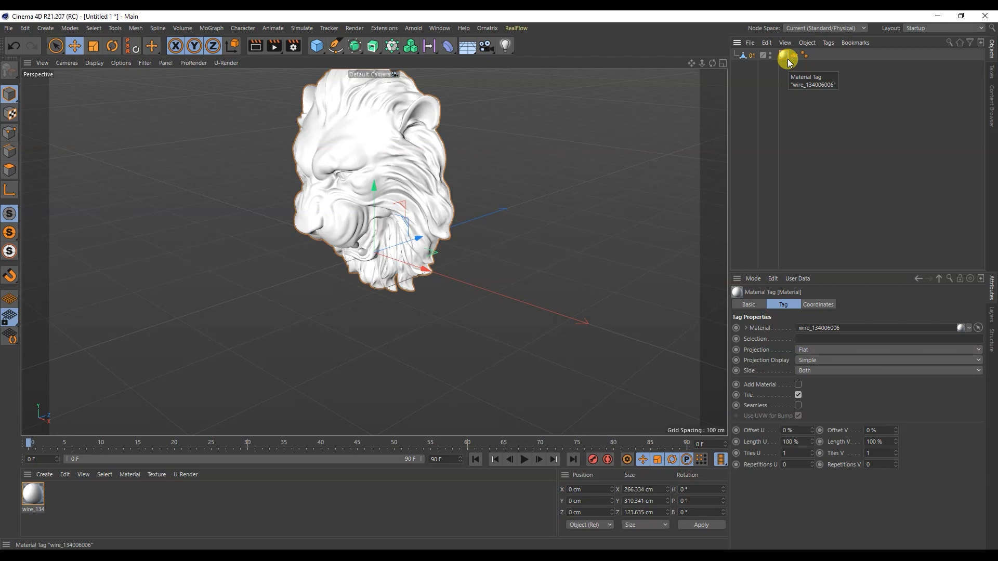
pyautogui.press('Delete')
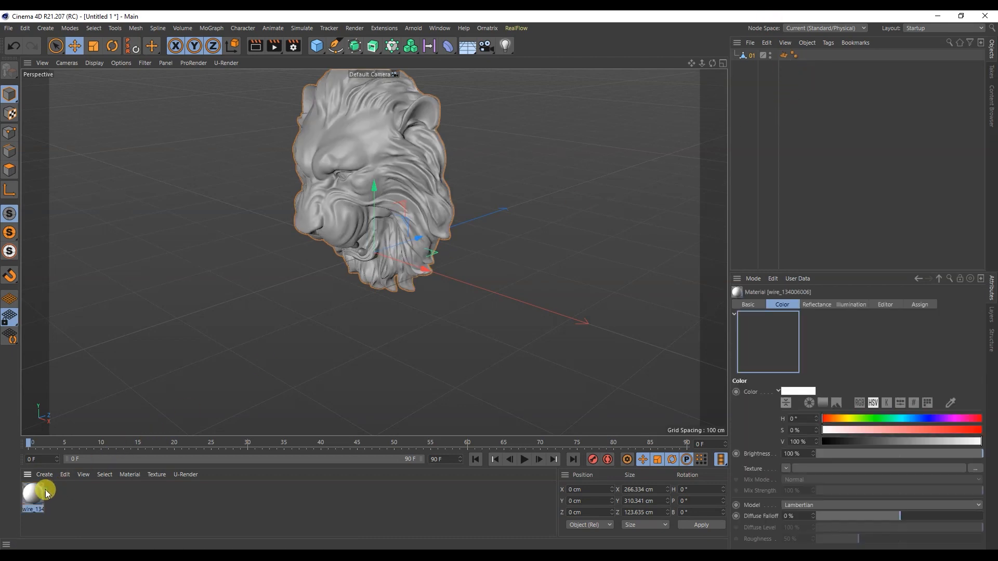
pyautogui.click(33, 493)
pyautogui.press('Delete')
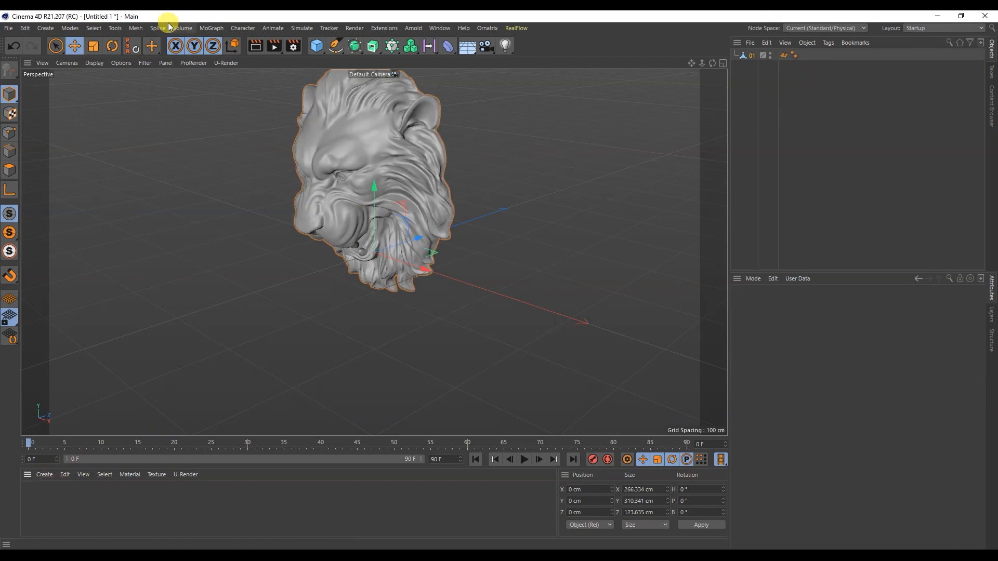
# Center the lion mesh's axis with Axis Center and set its X, Y and Z position to 0 cm.
pyautogui.click(135, 28)
pyautogui.moveTo(194, 255)
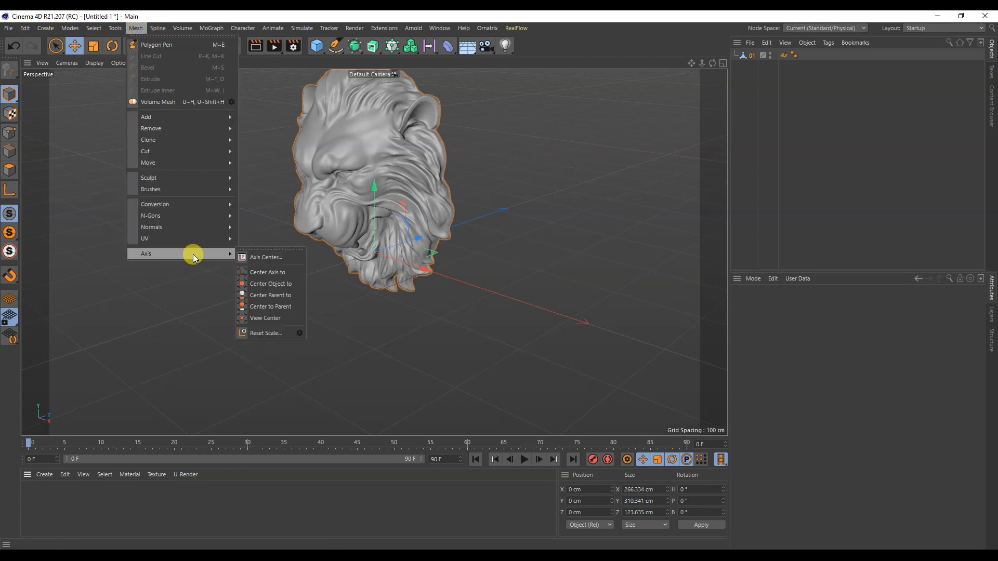
pyautogui.click(263, 257)
pyautogui.click(585, 489)
pyautogui.write('0')
pyautogui.press('Return')
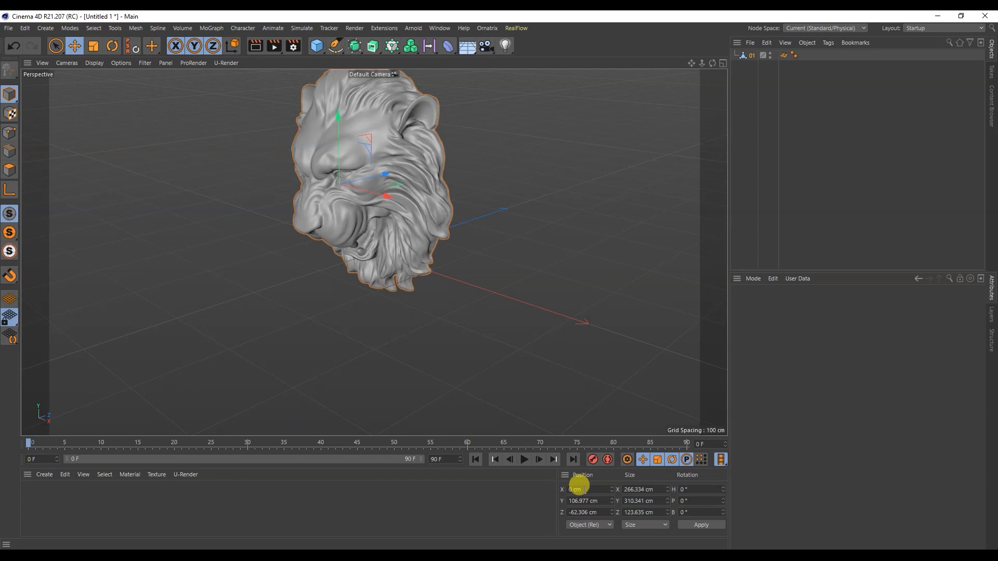
pyautogui.click(587, 500)
pyautogui.write('0')
pyautogui.press('Return')
pyautogui.click(596, 512)
pyautogui.write('0')
pyautogui.press('Return')
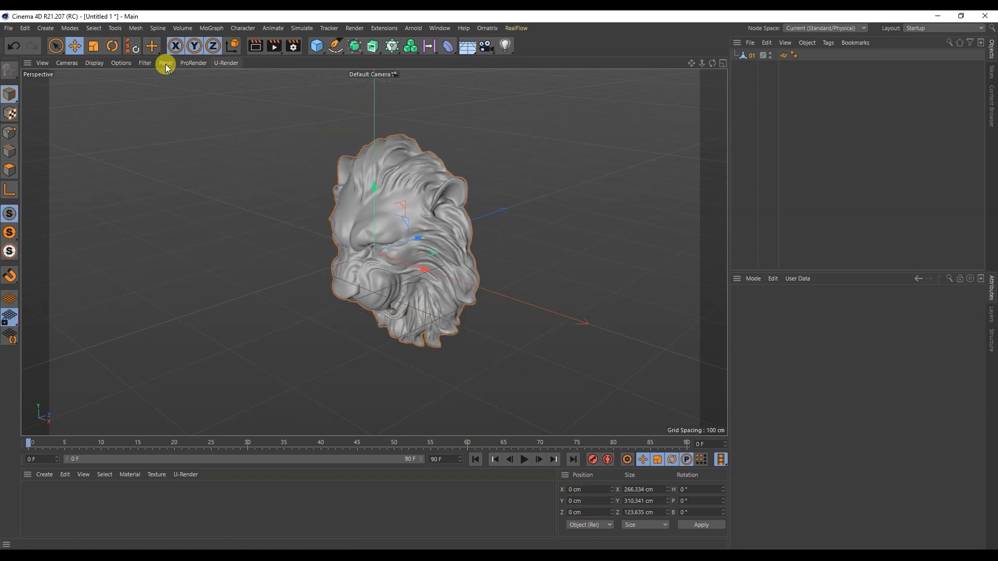
# Rotate the lion mesh to a pitch of -90° so that it lies face up.
pyautogui.click(118, 45)
pyautogui.moveTo(351, 233); pyautogui.dragTo(378, 223)
pyautogui.click(696, 501)
pyautogui.write('-90')
pyautogui.press('Return')
pyautogui.click(574, 308)
# Add a plane primitive and raise it above the lion mesh to about 63 cm on Y.
pyautogui.keyDown('alt'); pyautogui.moveTo(367, 291); pyautogui.dragTo(353, 255); pyautogui.keyUp('alt')
pyautogui.moveTo(316, 46); pyautogui.dragTo(403, 80)
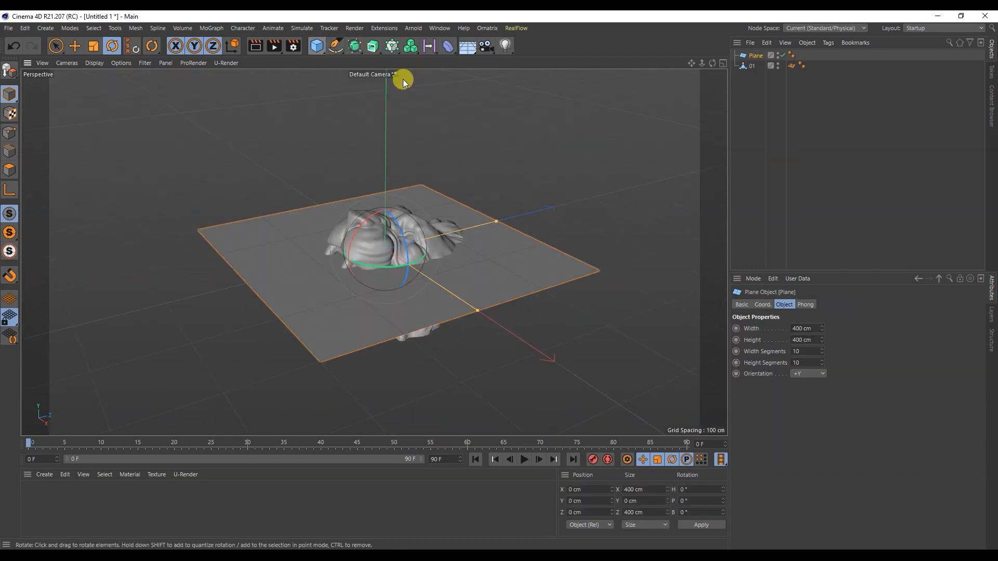
pyautogui.keyDown('alt'); pyautogui.moveTo(319, 176); pyautogui.dragTo(346, 290); pyautogui.keyUp('alt')
pyautogui.press('e')
pyautogui.moveTo(405, 185); pyautogui.dragTo(416, 236)
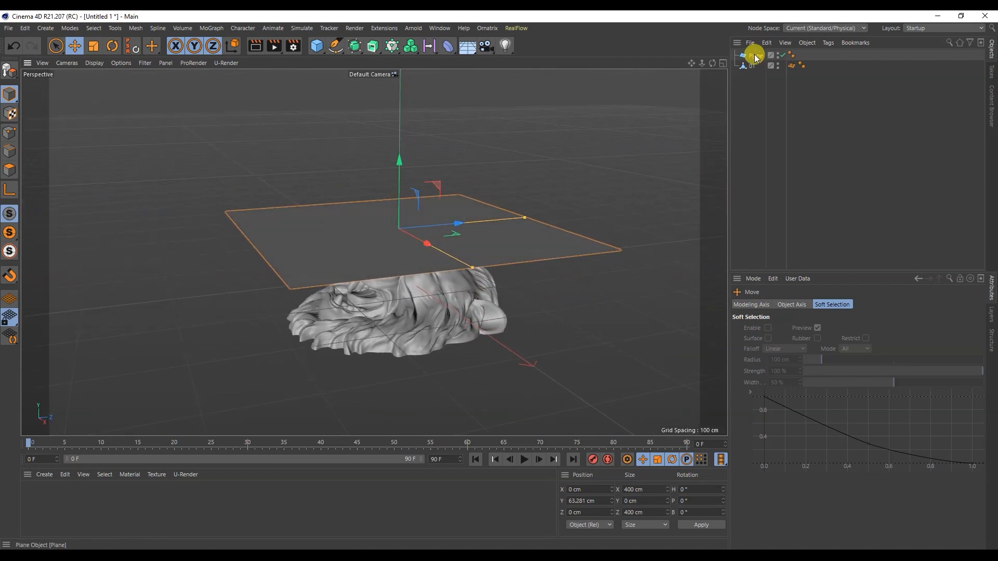
# Make the plane editable and place it below object 01 in the object hierarchy.
pyautogui.click(9, 69)
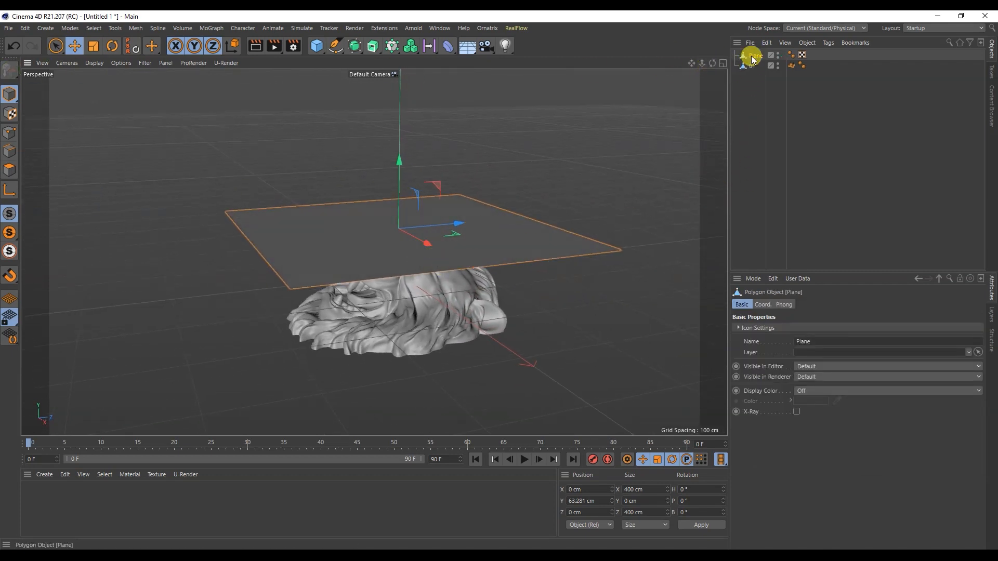
pyautogui.moveTo(756, 57)
pyautogui.mouseDown()
pyautogui.moveTo(757, 71)
pyautogui.moveTo(766, 68)
pyautogui.mouseUp()
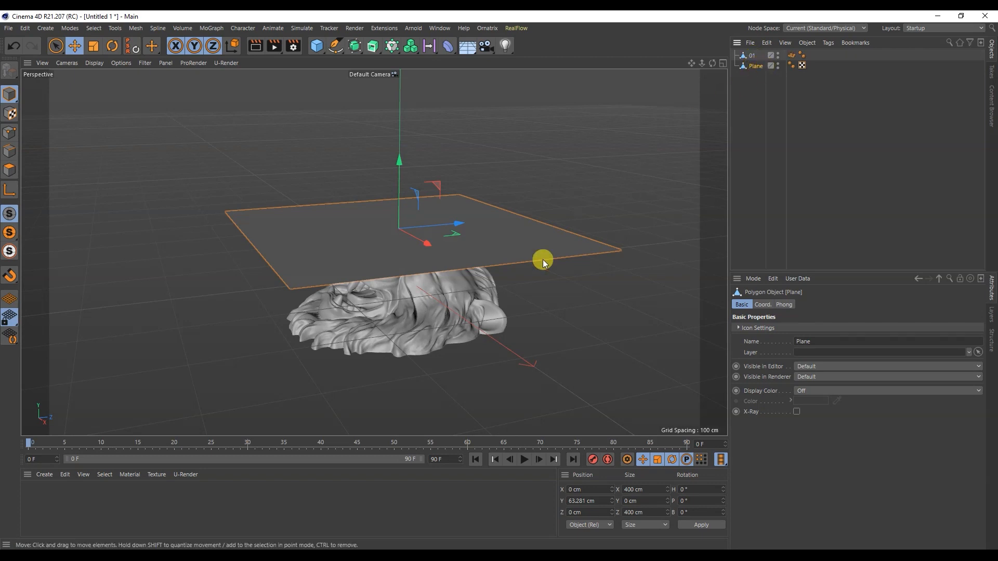
# Create a new default material and assign it to the plane.
pyautogui.doubleClick(58, 517)
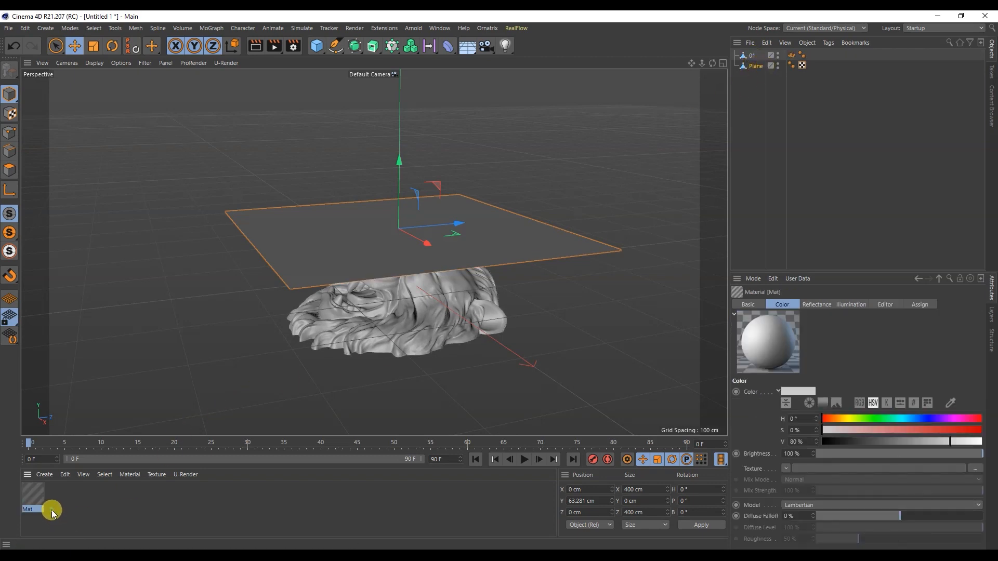
pyautogui.moveTo(32, 498); pyautogui.dragTo(758, 68)
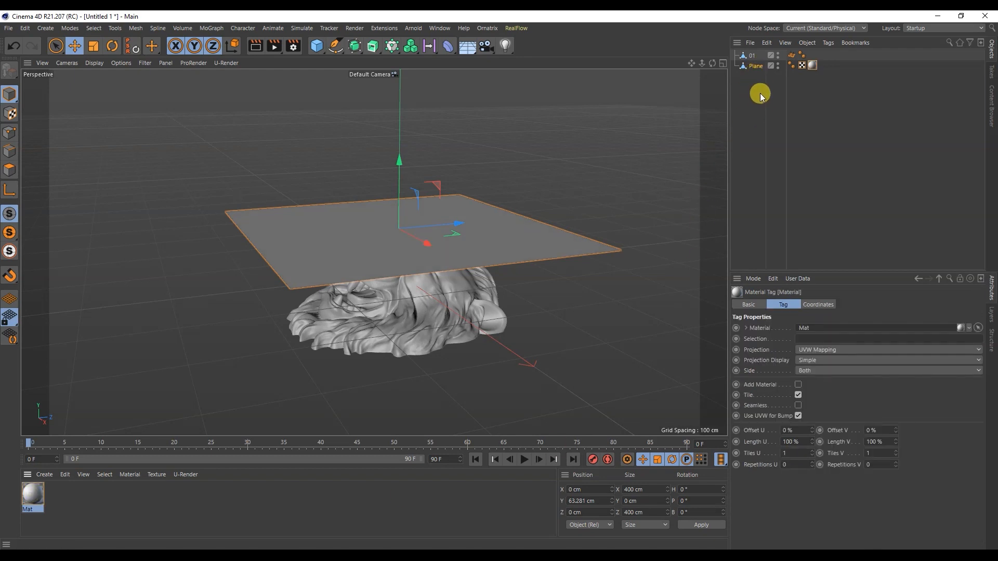
pyautogui.click(755, 185)
# Select lion object 01 and switch the interface to the BP - UV Edit layout.
pyautogui.click(754, 56)
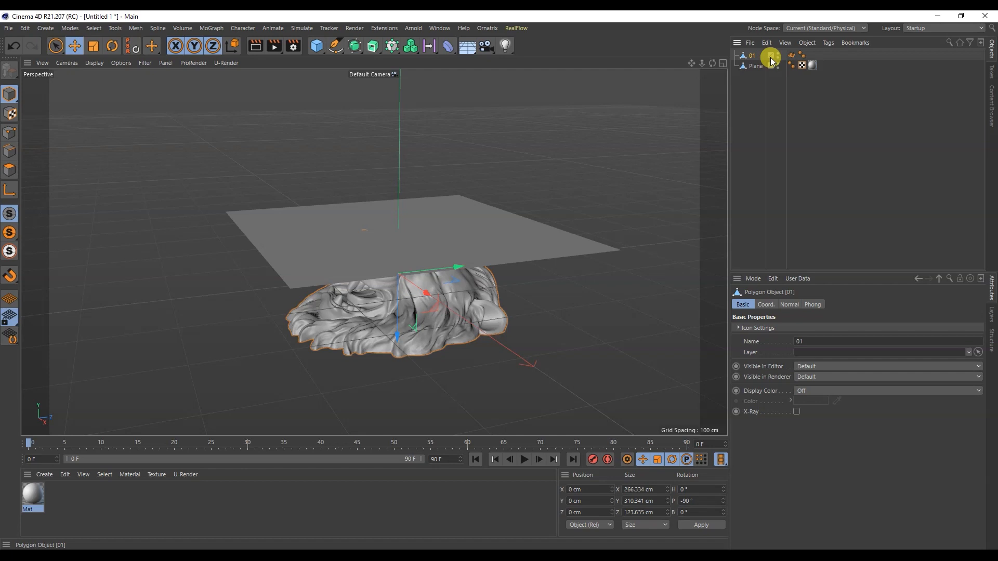
pyautogui.click(914, 28)
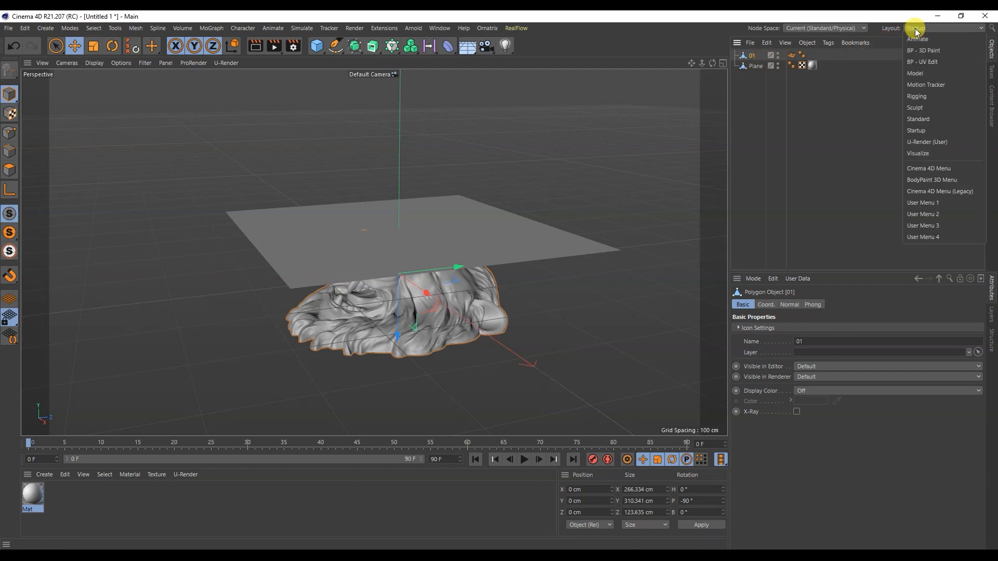
pyautogui.click(915, 63)
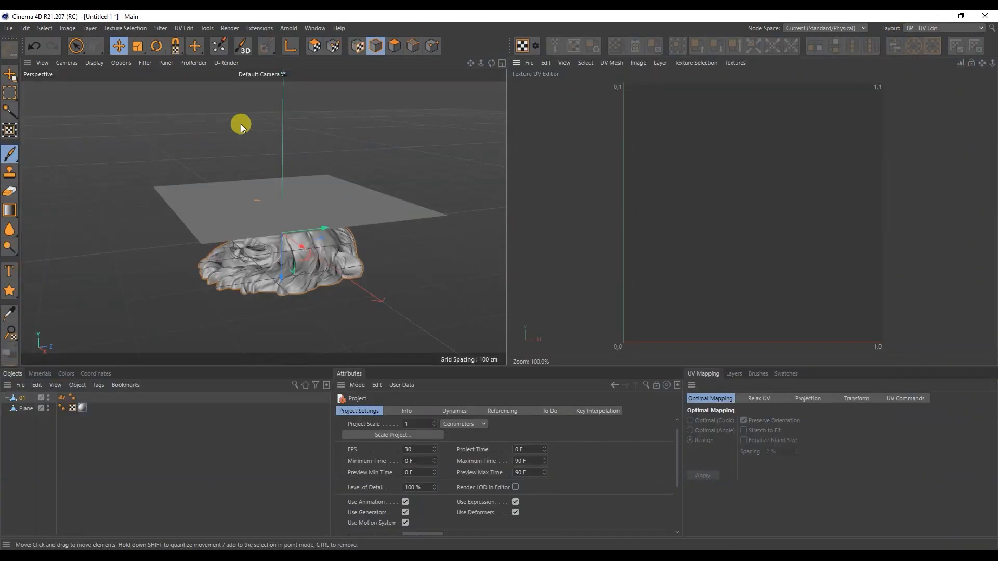
# Unwrap only object 01 with the BodyPaint 3D Setup Wizard, using Optimal Cubic Mapping and a 1024x1024 color texture.
pyautogui.click(224, 48)
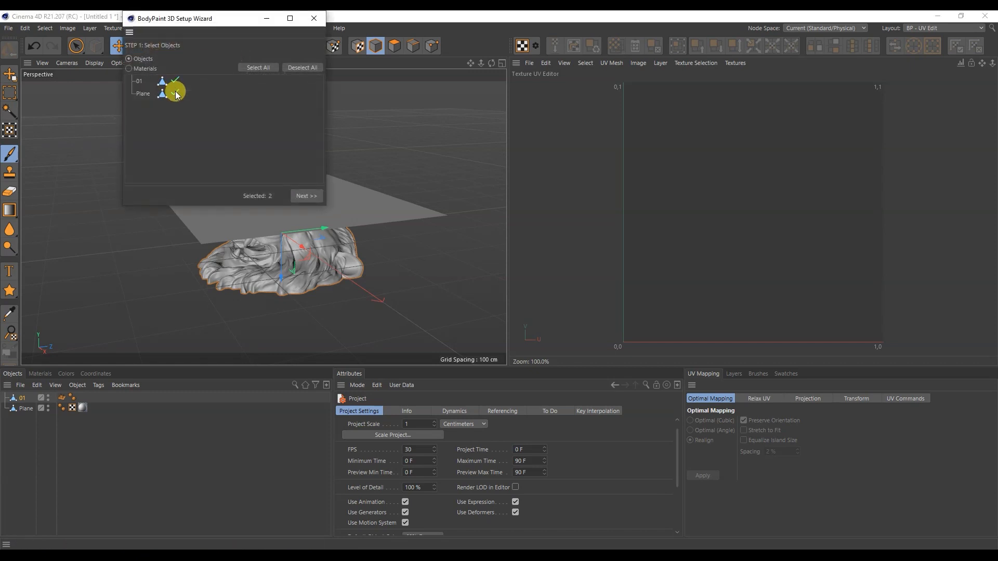
pyautogui.click(304, 194)
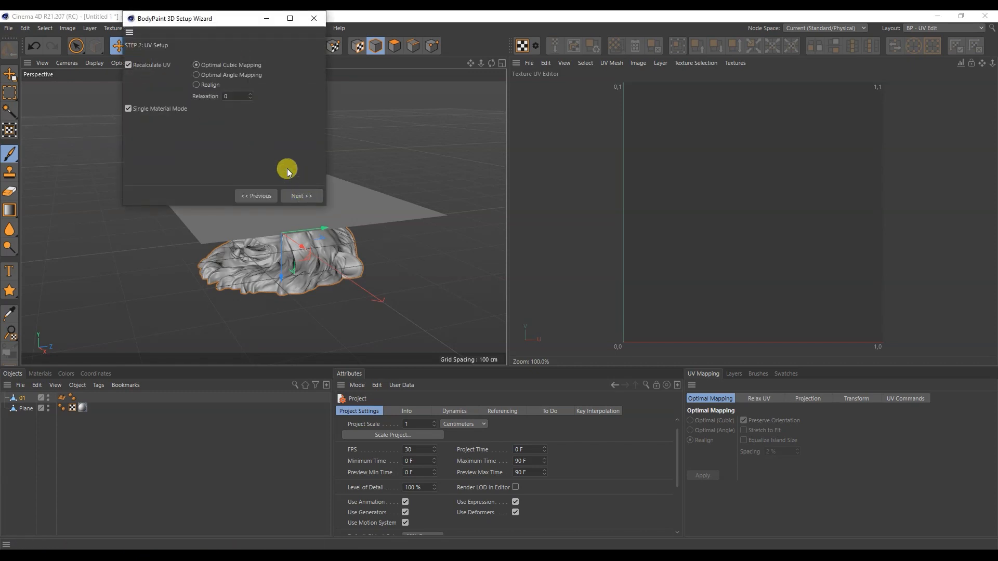
pyautogui.click(306, 195)
pyautogui.click(273, 105)
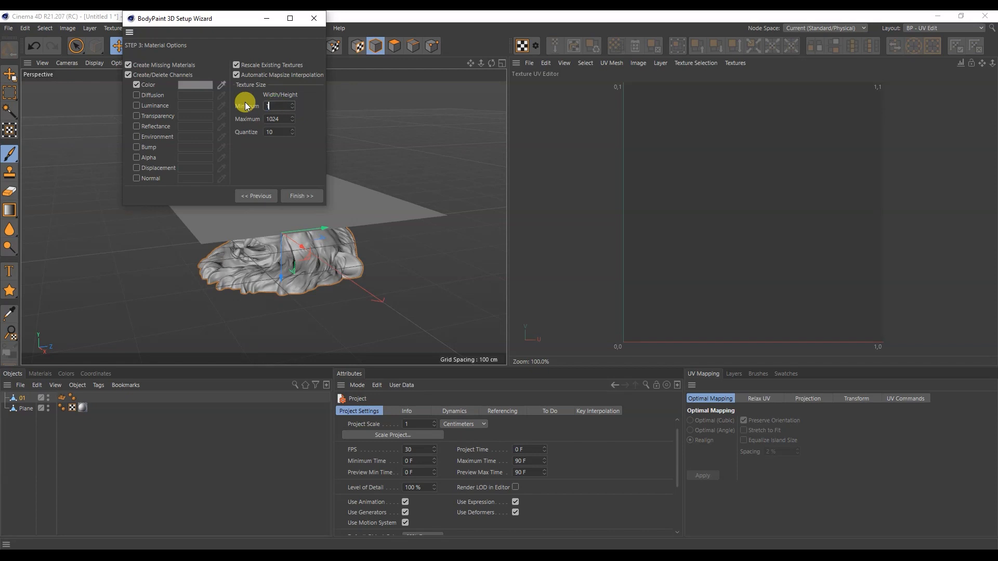
pyautogui.click(300, 197)
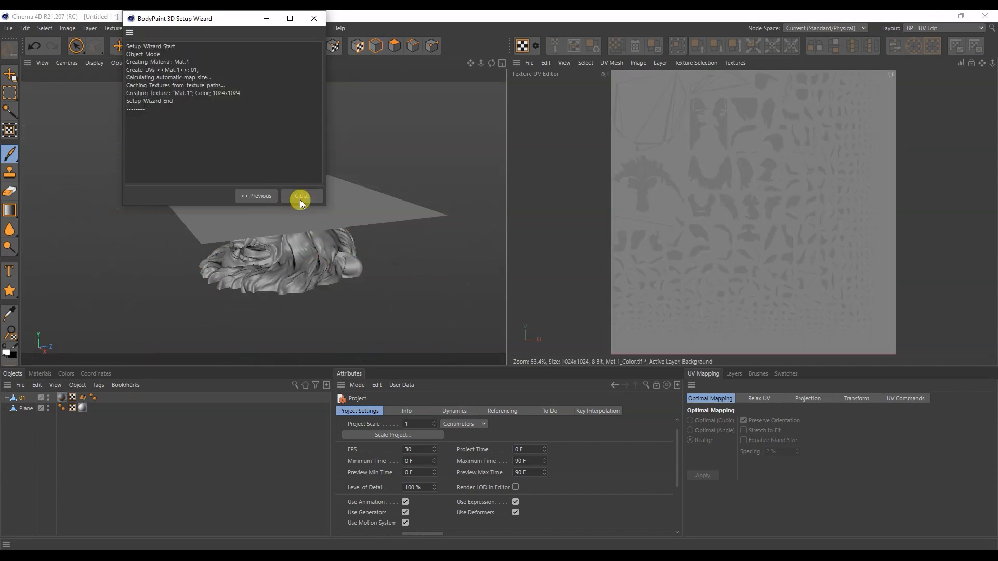
pyautogui.click(301, 197)
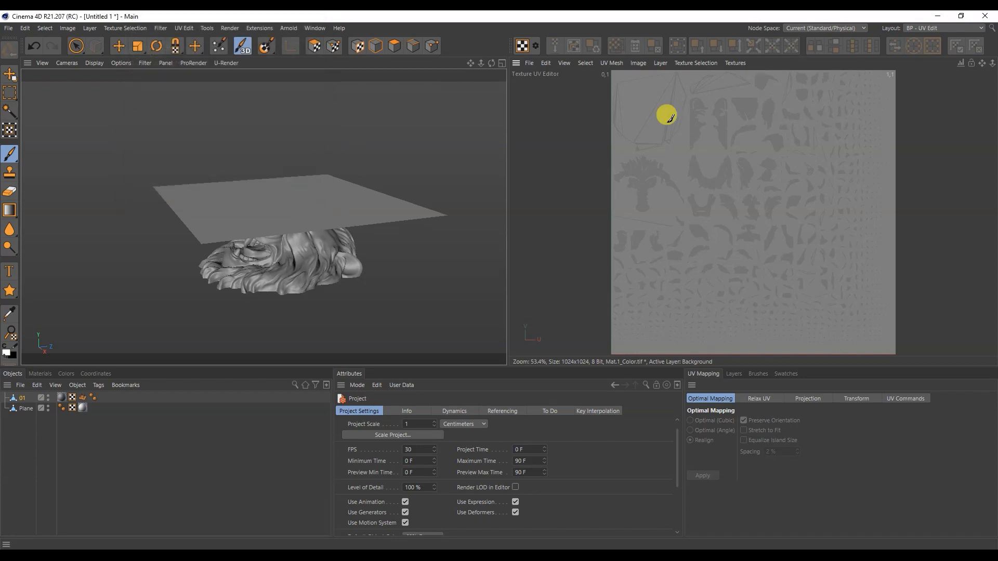
# Switch back to the Standard layout and activate Model mode.
pyautogui.click(936, 29)
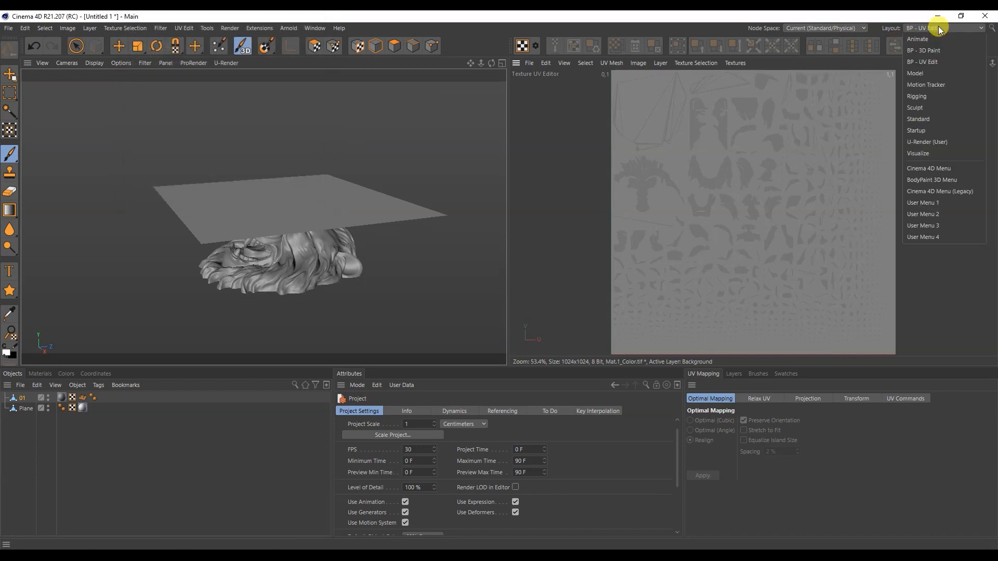
pyautogui.click(924, 112)
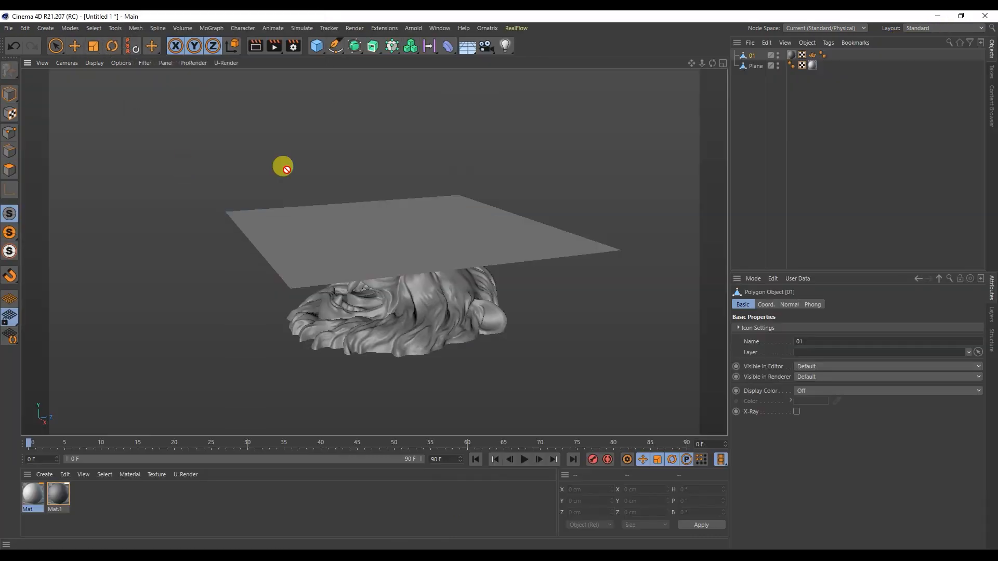
pyautogui.click(10, 95)
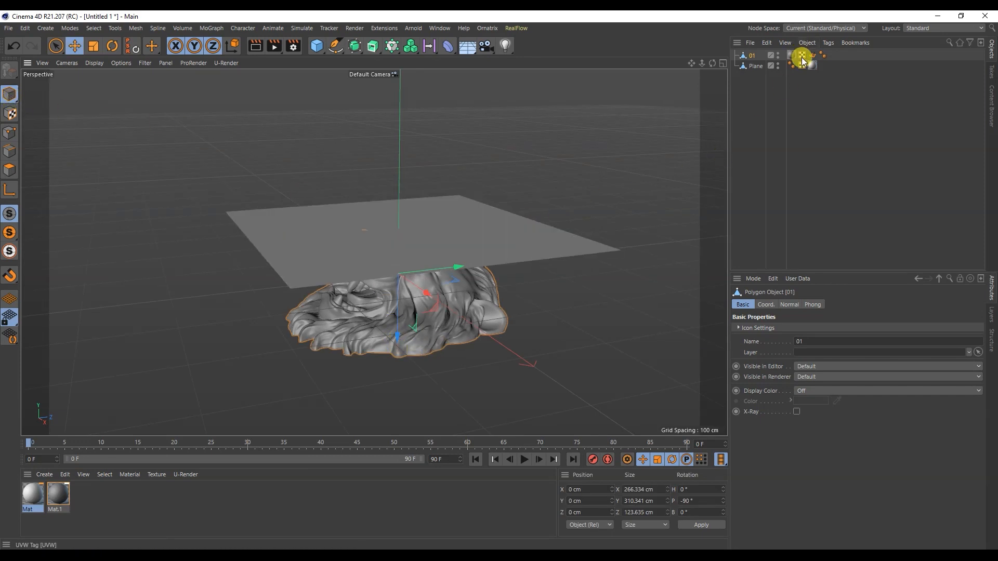
# Add a Bake Material tag to the plane.
pyautogui.rightClick(747, 67)
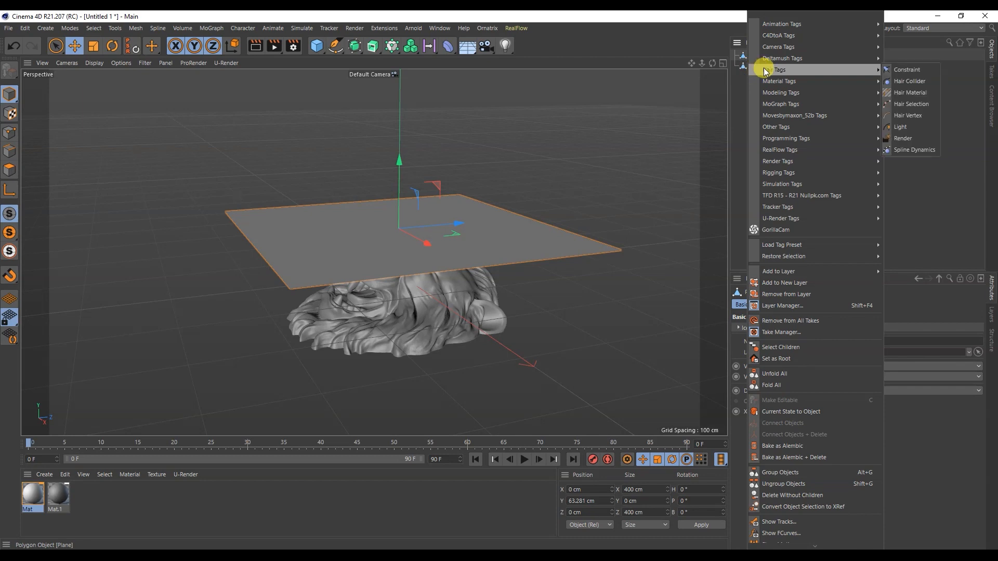
pyautogui.moveTo(776, 85)
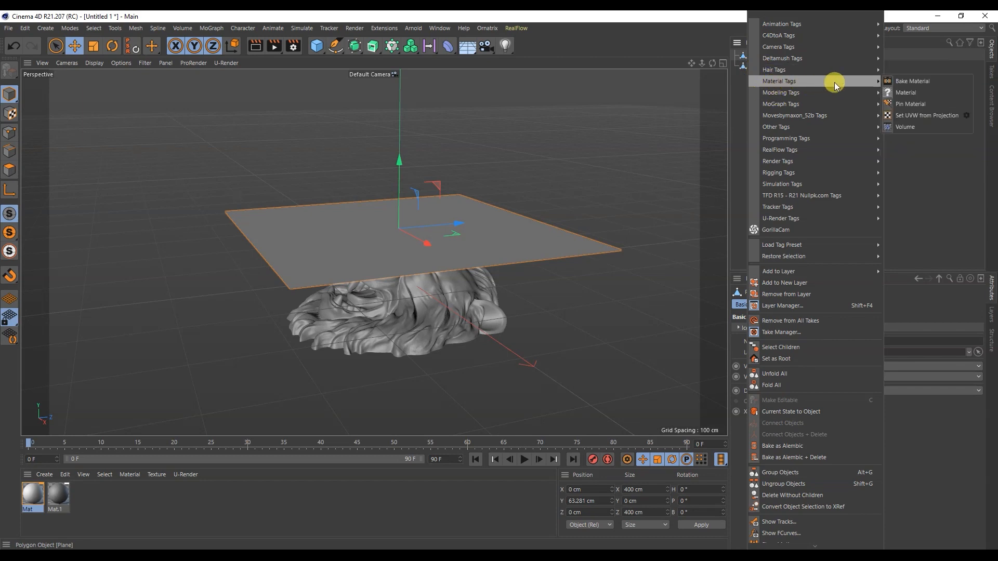
pyautogui.click(914, 81)
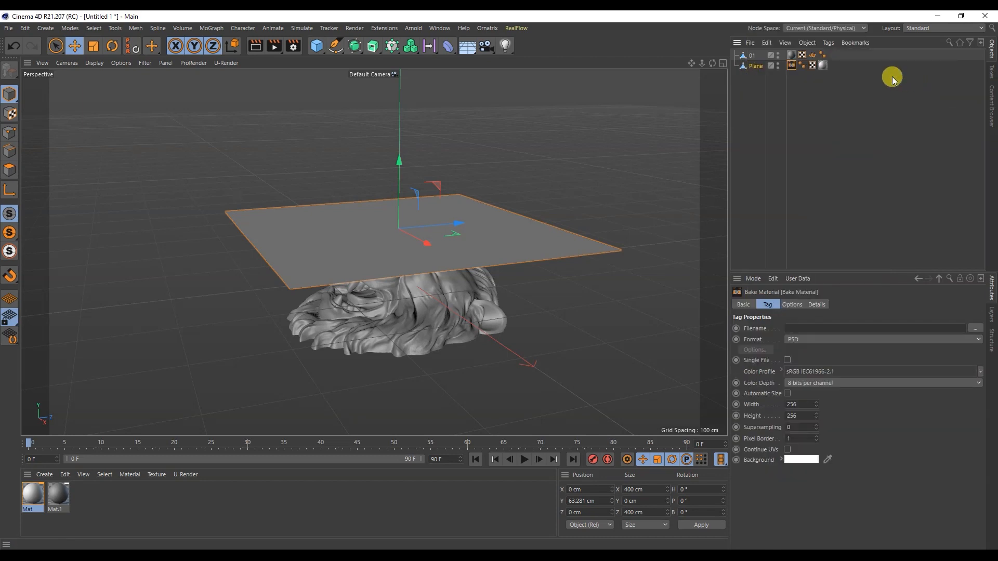
# Set the Bake Material tag's texture width and height to 2048.
pyautogui.moveTo(807, 404); pyautogui.dragTo(767, 401)
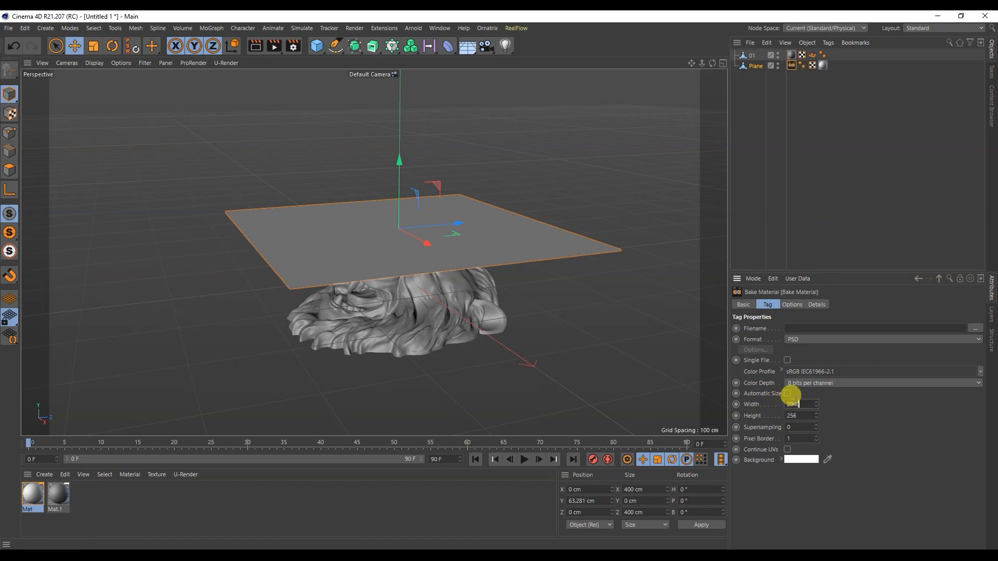
pyautogui.write('2048')
pyautogui.moveTo(796, 417); pyautogui.dragTo(773, 418)
pyautogui.click(885, 455)
# Set the bake output format to PNG and its file name to lion_normal in the 077 folder.
pyautogui.click(791, 339)
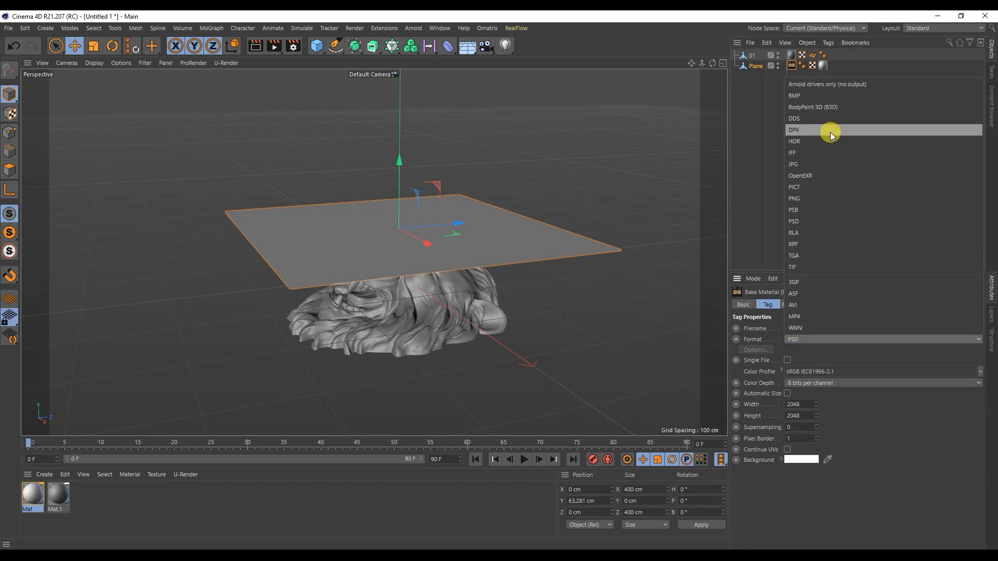
pyautogui.click(827, 198)
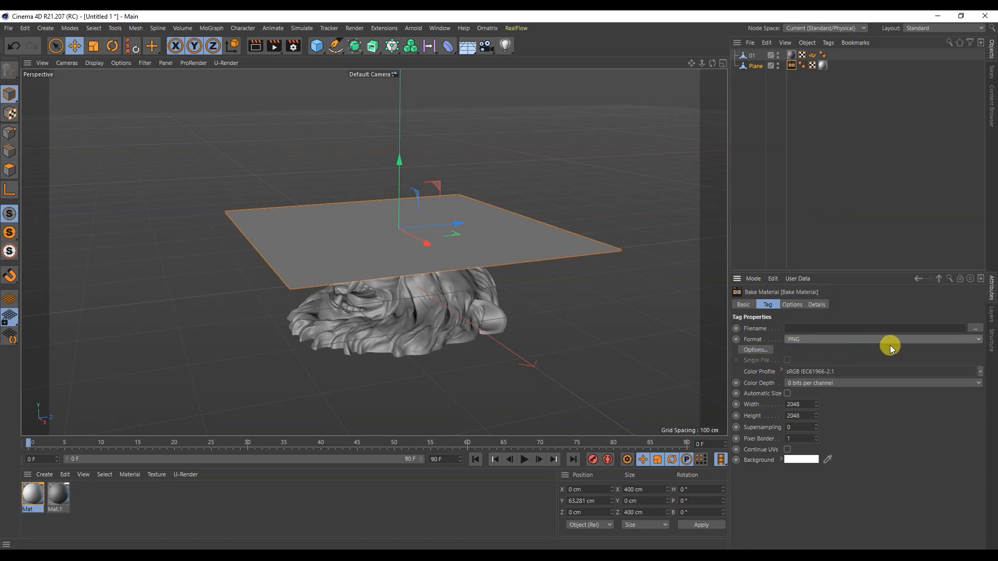
pyautogui.click(975, 328)
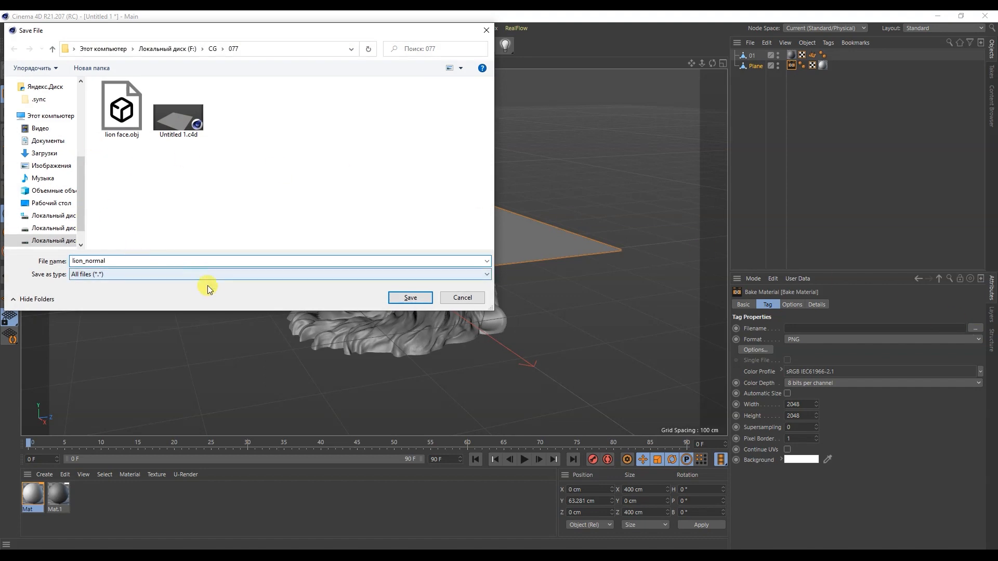
pyautogui.click(400, 297)
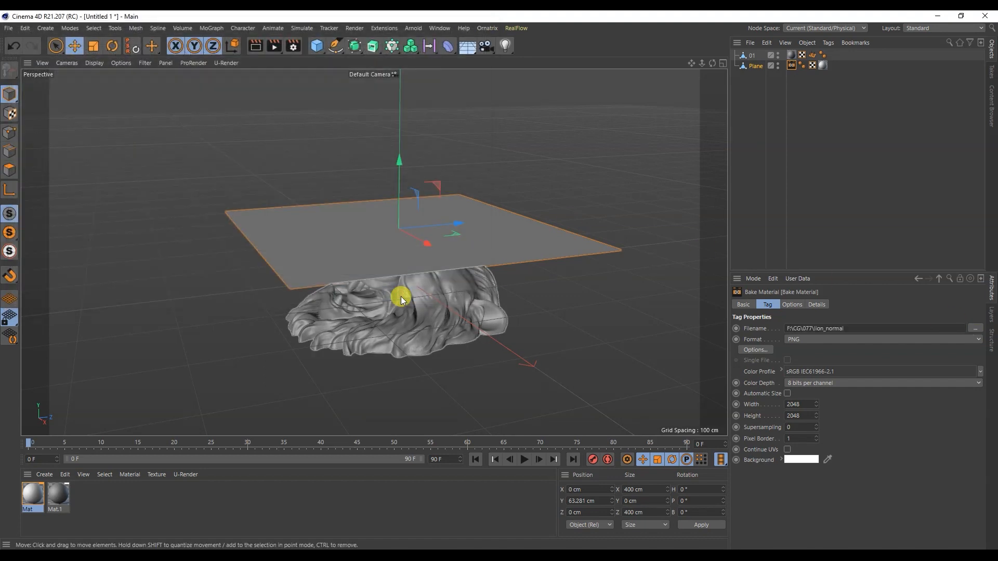
# Enable the Normal bake option with object 01 as the normals source, and turn on Flip Z and Swap Y & Z.
pyautogui.click(794, 306)
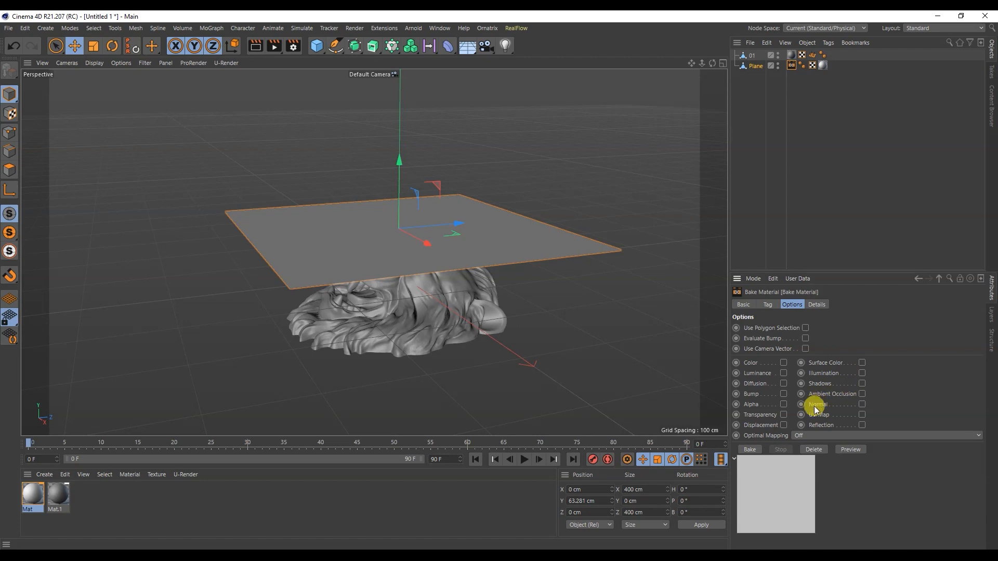
pyautogui.click(854, 404)
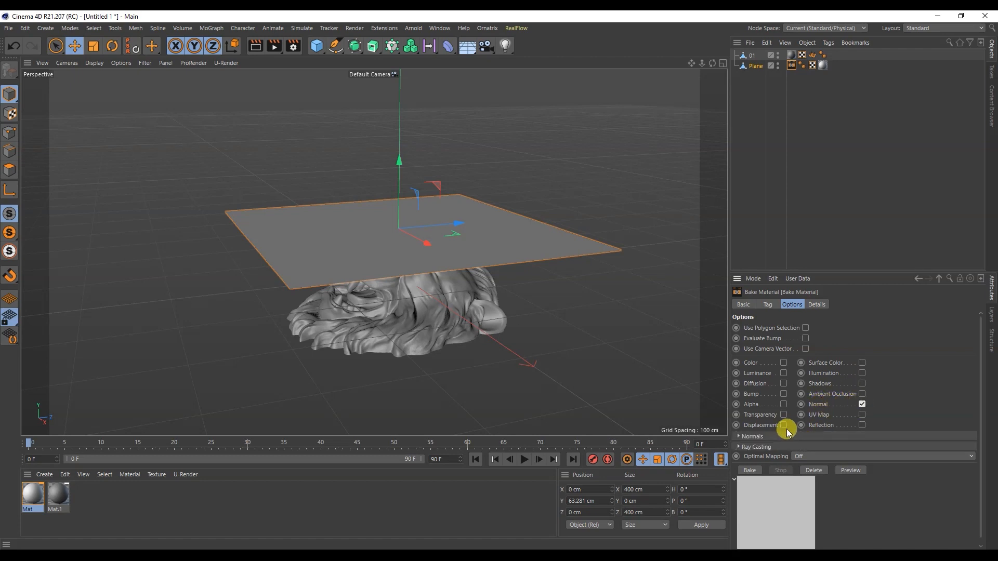
pyautogui.click(770, 437)
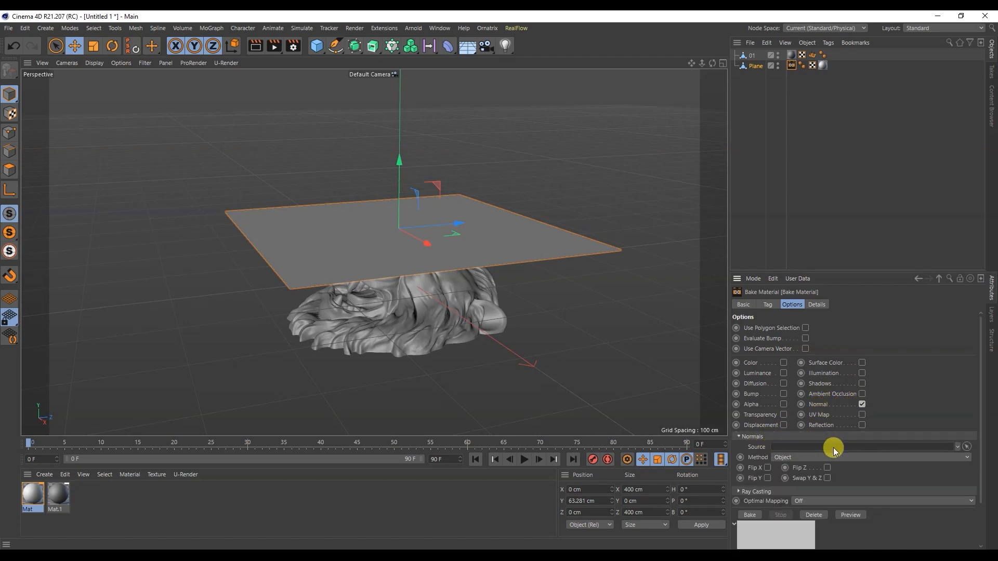
pyautogui.moveTo(816, 414); pyautogui.dragTo(814, 448)
pyautogui.moveTo(980, 361); pyautogui.dragTo(977, 429)
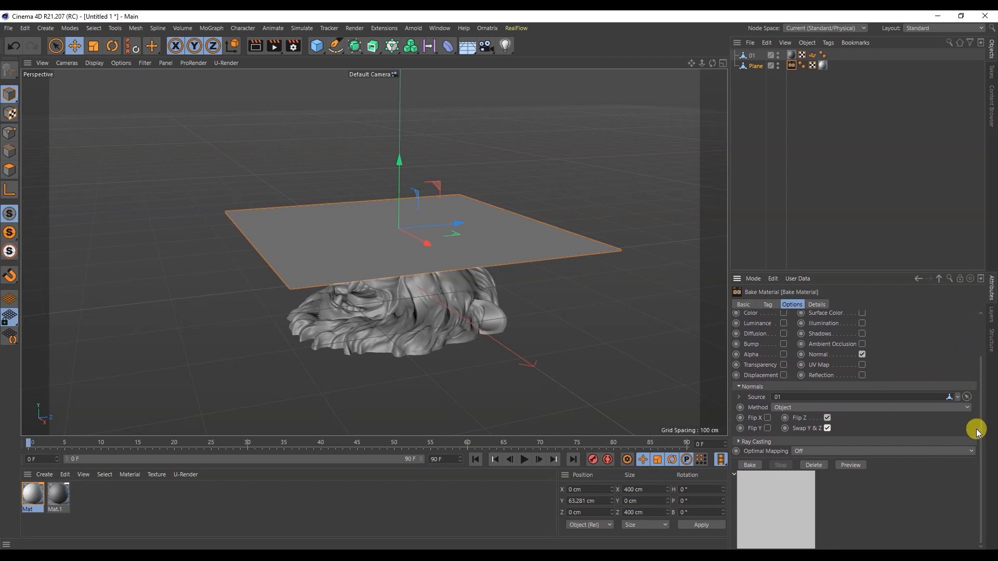
# Set the bake's Optimal Mapping to Cubic and bake the normal map.
pyautogui.click(822, 451)
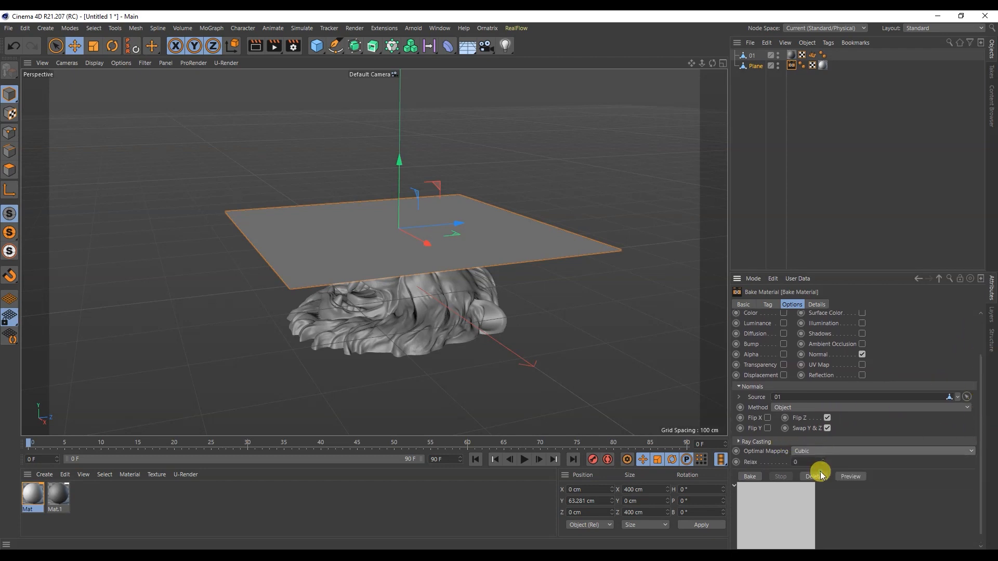
pyautogui.click(832, 474)
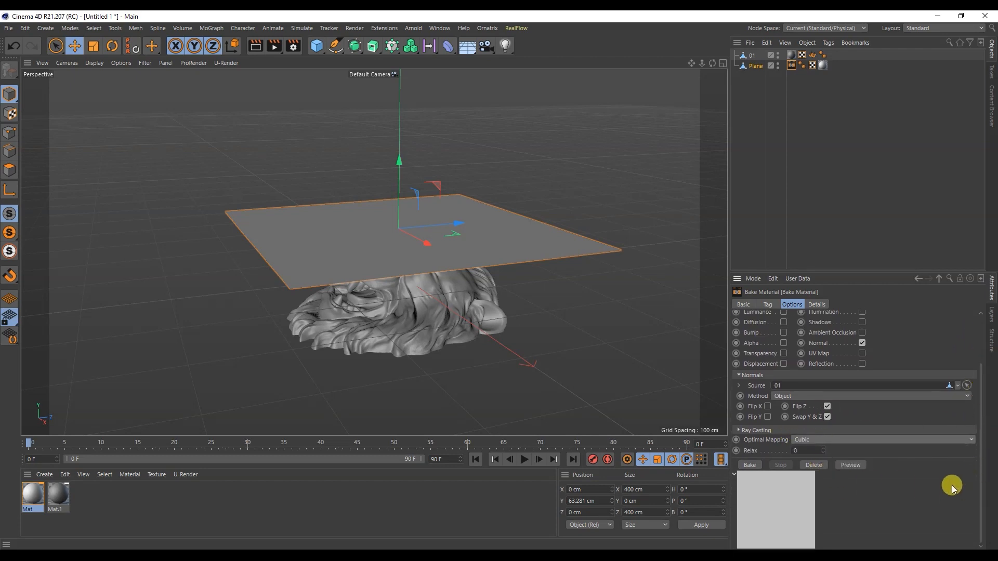
pyautogui.click(752, 465)
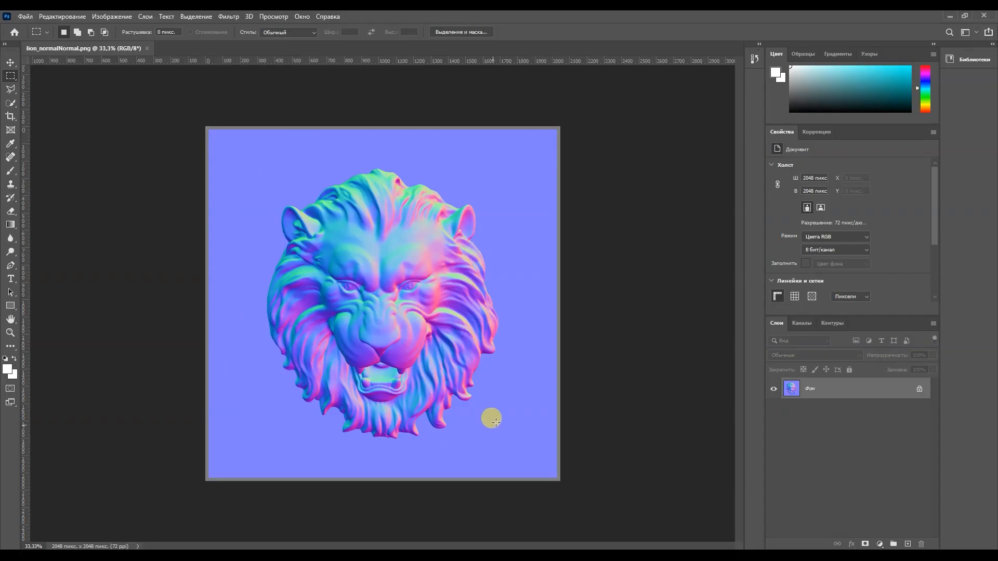
# In Photoshop, unlock the background layer of lion_normalNormal.png and select the lion head with the Quick Selection tool.
pyautogui.click(919, 390)
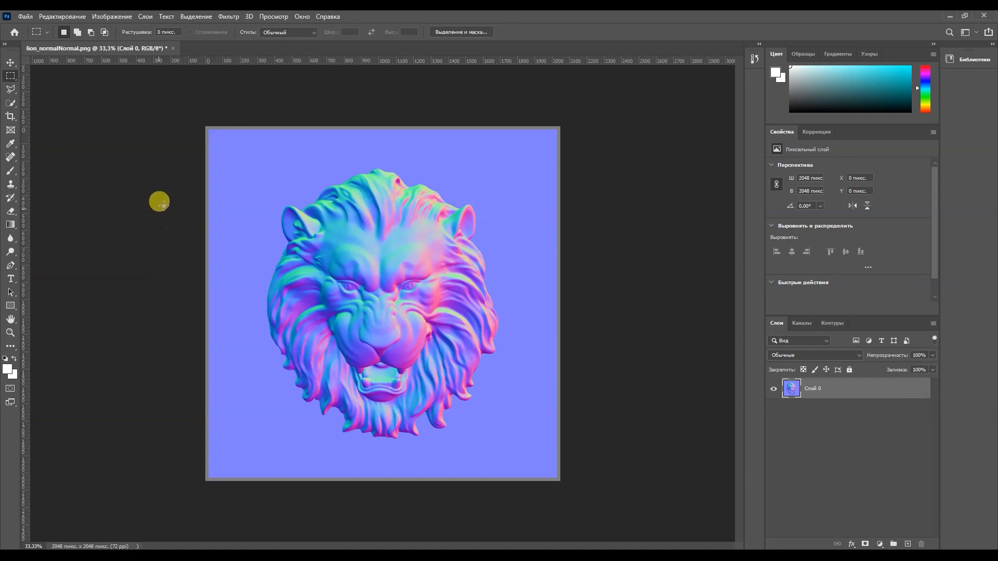
pyautogui.click(12, 105)
pyautogui.moveTo(319, 223)
pyautogui.mouseDown()
pyautogui.moveTo(310, 294)
pyautogui.moveTo(318, 356)
pyautogui.moveTo(372, 405)
pyautogui.moveTo(420, 413)
pyautogui.moveTo(459, 383)
pyautogui.moveTo(470, 327)
pyautogui.moveTo(462, 234)
pyautogui.moveTo(436, 214)
pyautogui.moveTo(314, 251)
pyautogui.moveTo(462, 339)
pyautogui.mouseUp()
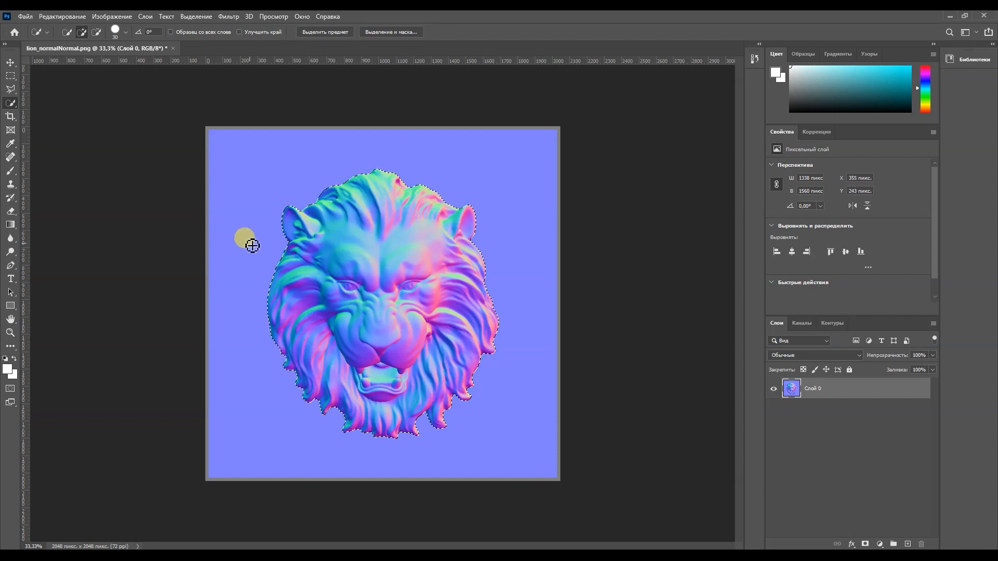
# Invert the selection to erase the blue background around the lion head, and deselect.
pyautogui.click(7, 77)
pyautogui.rightClick(258, 162)
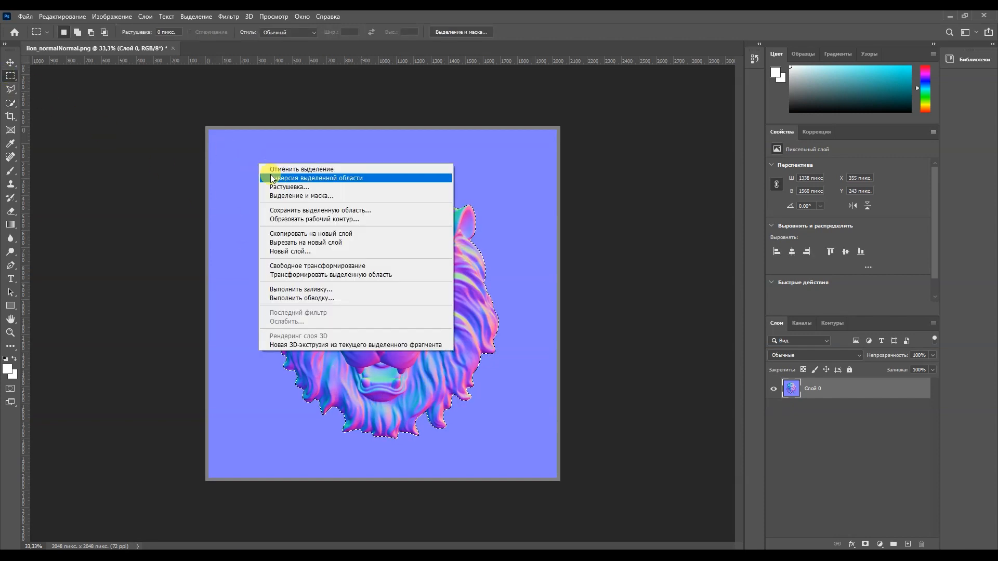
pyautogui.click(270, 174)
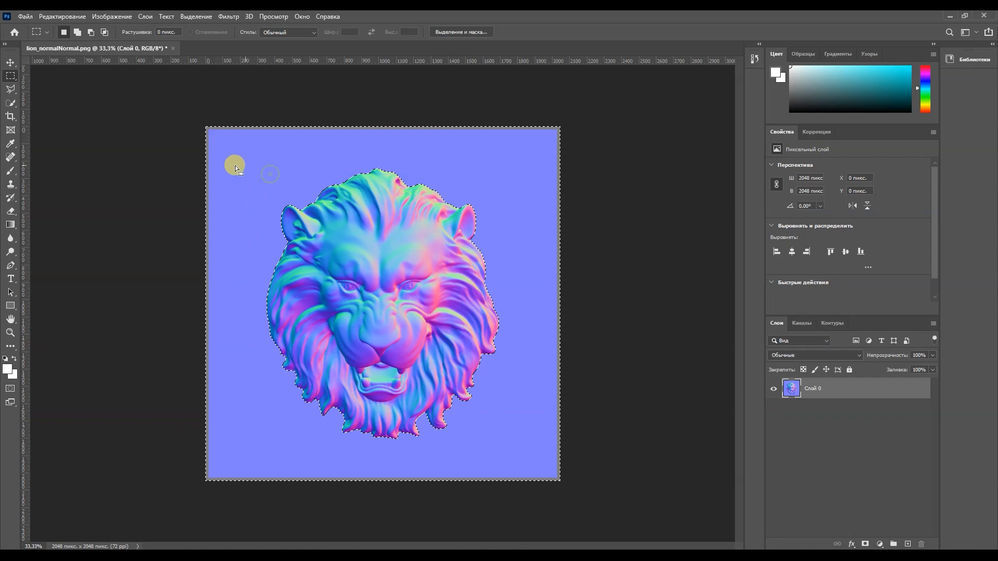
pyautogui.click(11, 213)
pyautogui.click(291, 217)
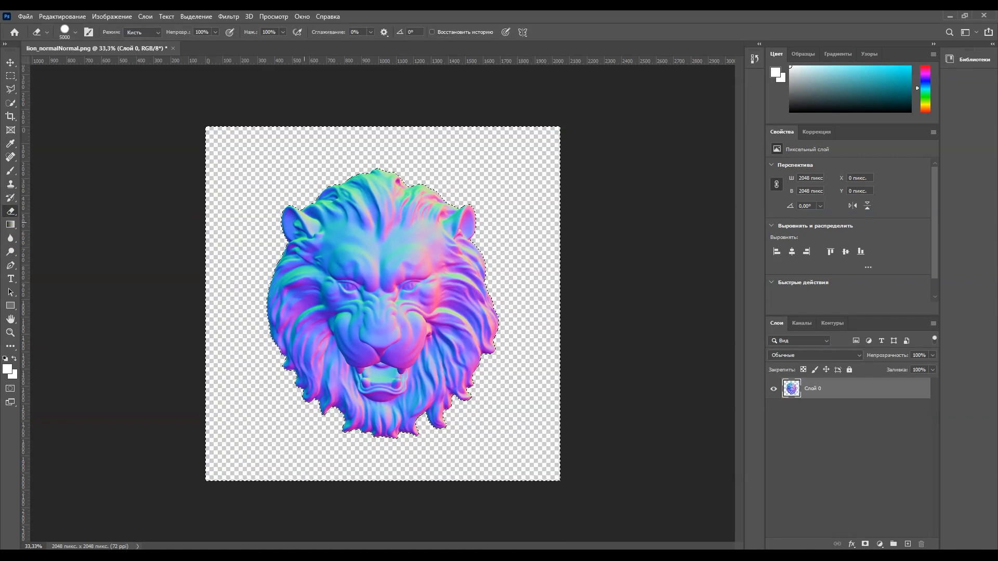
pyautogui.press('m')
pyautogui.rightClick(250, 170)
pyautogui.click(274, 183)
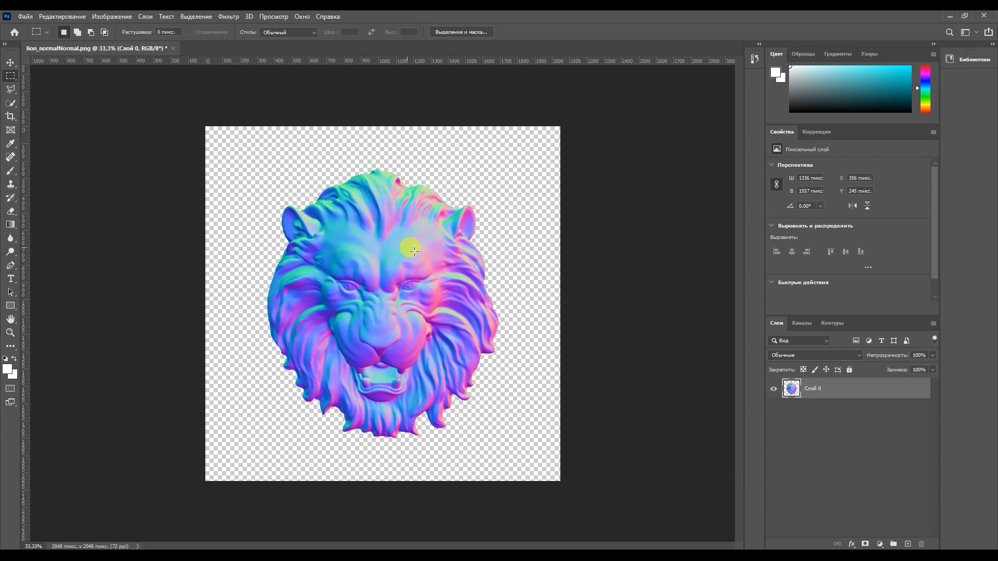
# Add a new layer above the lion layer and load the lion layer's outline as a selection.
pyautogui.click(908, 544)
pyautogui.click(791, 388)
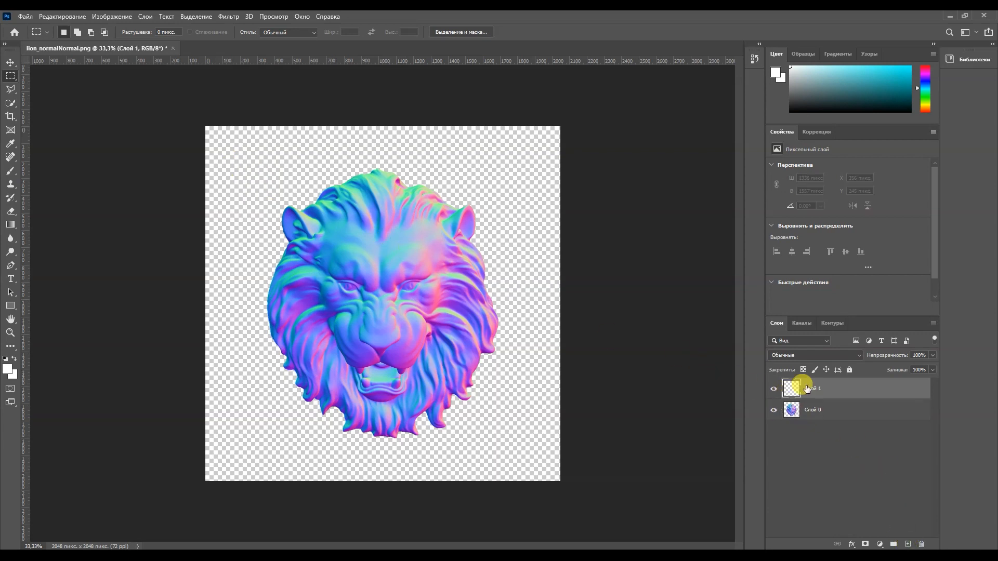
pyautogui.keyDown('ctrl'); pyautogui.click(791, 410); pyautogui.keyUp('ctrl')
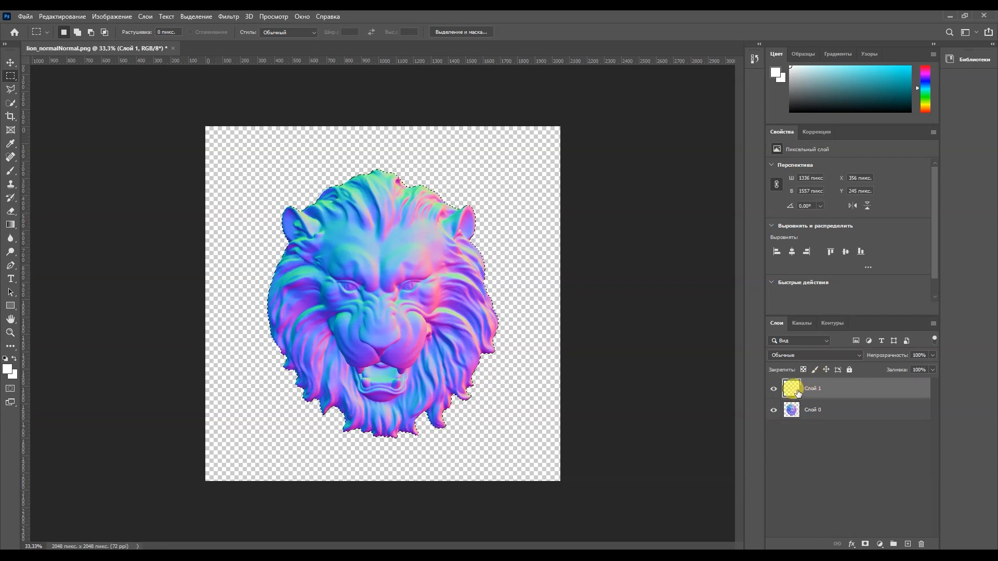
# Draw a rectangle of about 2537 x 2291 px covering the whole canvas and fill it with black (000000).
pyautogui.click(11, 305)
pyautogui.moveTo(148, 106); pyautogui.dragTo(586, 498)
pyautogui.click(797, 395)
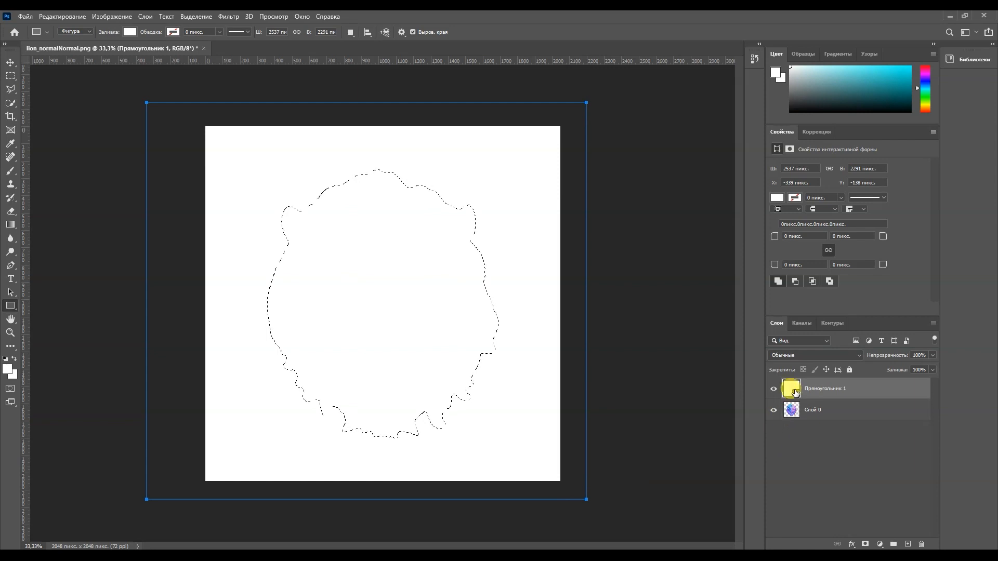
pyautogui.moveTo(688, 265); pyautogui.dragTo(566, 294)
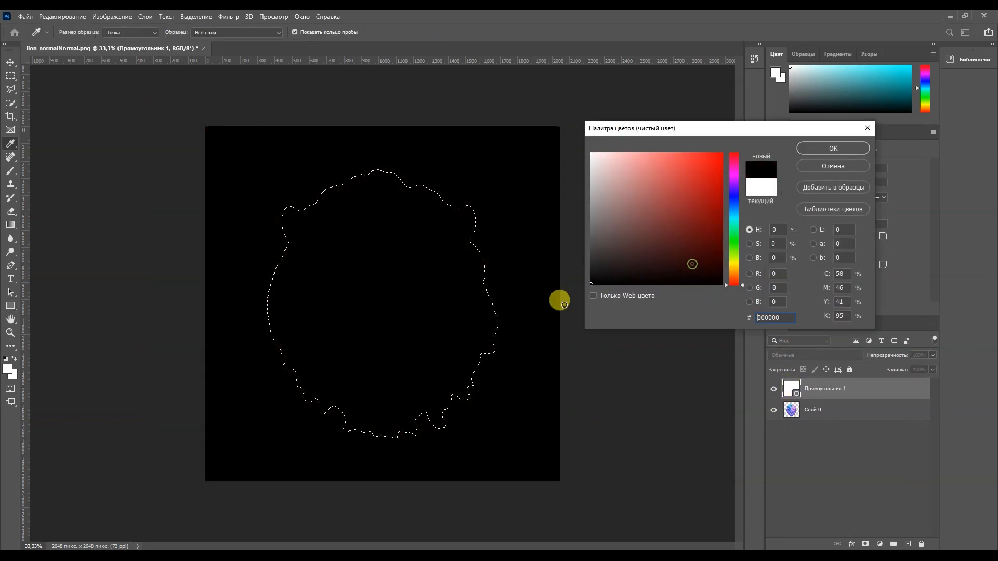
pyautogui.click(821, 147)
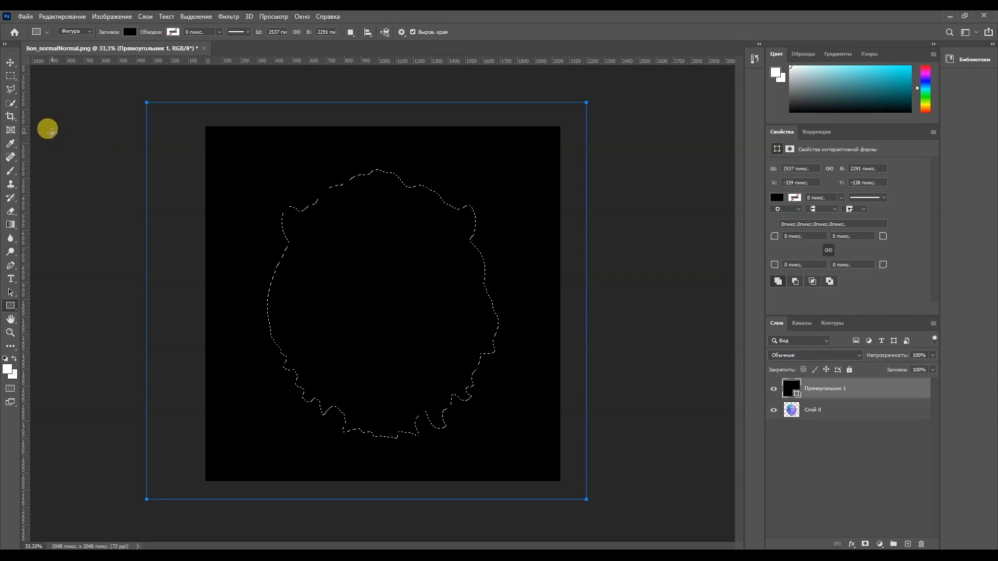
# Rasterize the black rectangle's shape layer so that it can be painted with the Brush tool.
pyautogui.click(8, 171)
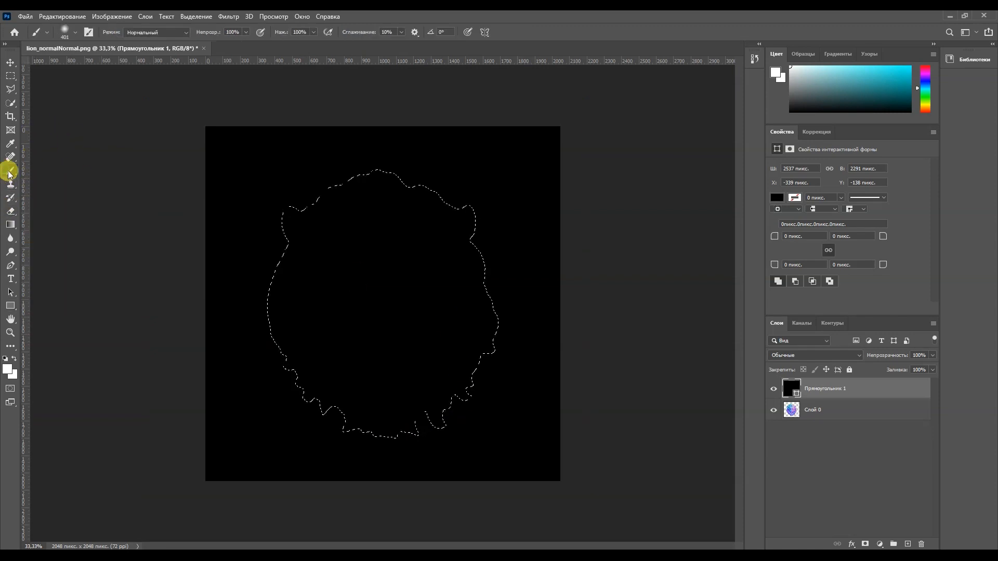
pyautogui.click(248, 176)
pyautogui.click(457, 220)
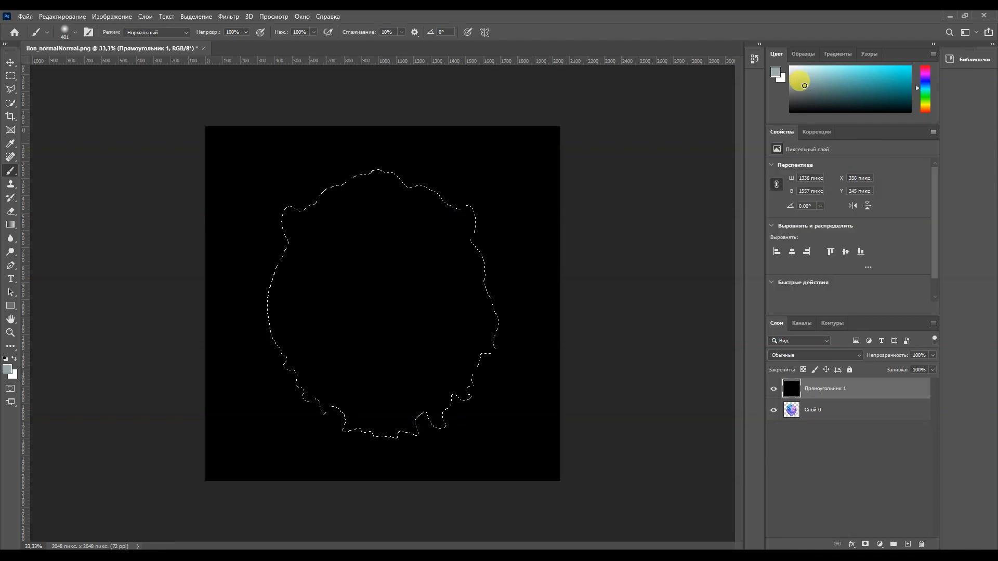
# Paint the whole lion-shaped selection white with the Brush tool on the rectangle layer, and deselect.
pyautogui.moveTo(290, 151); pyautogui.dragTo(287, 213)
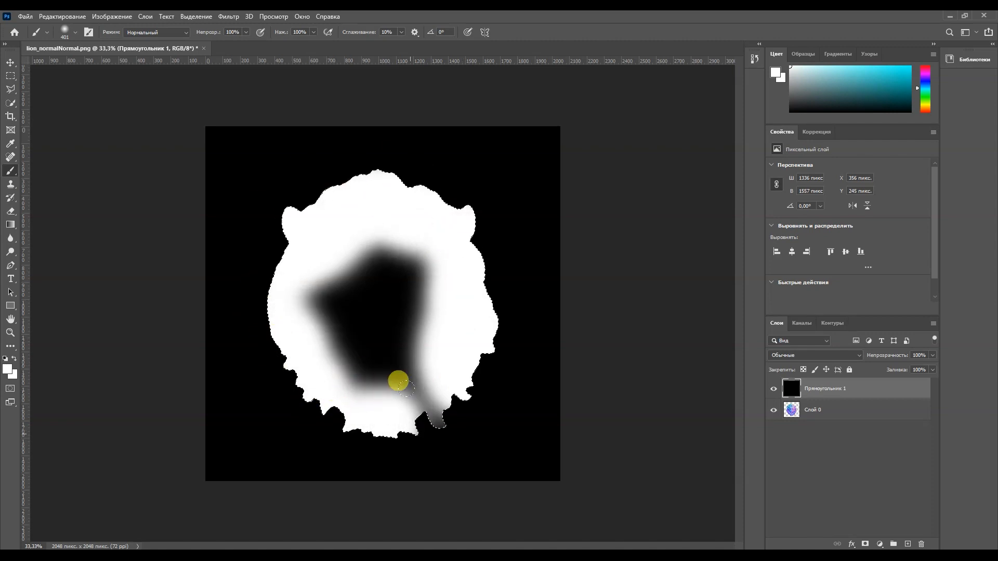
pyautogui.moveTo(315, 306)
pyautogui.mouseDown()
pyautogui.moveTo(326, 248)
pyautogui.moveTo(395, 255)
pyautogui.moveTo(353, 318)
pyautogui.moveTo(347, 269)
pyautogui.mouseUp()
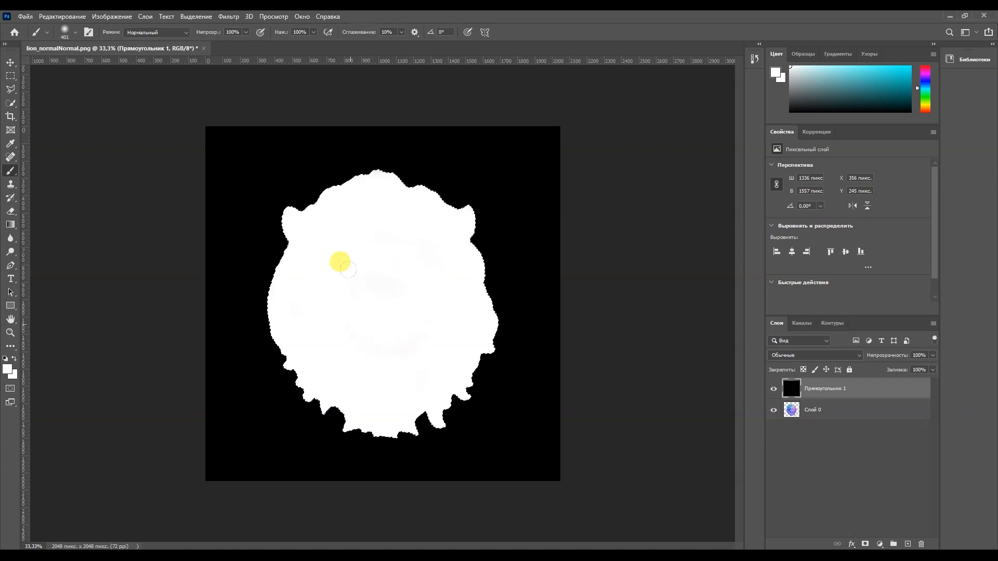
pyautogui.moveTo(337, 195); pyautogui.dragTo(294, 362)
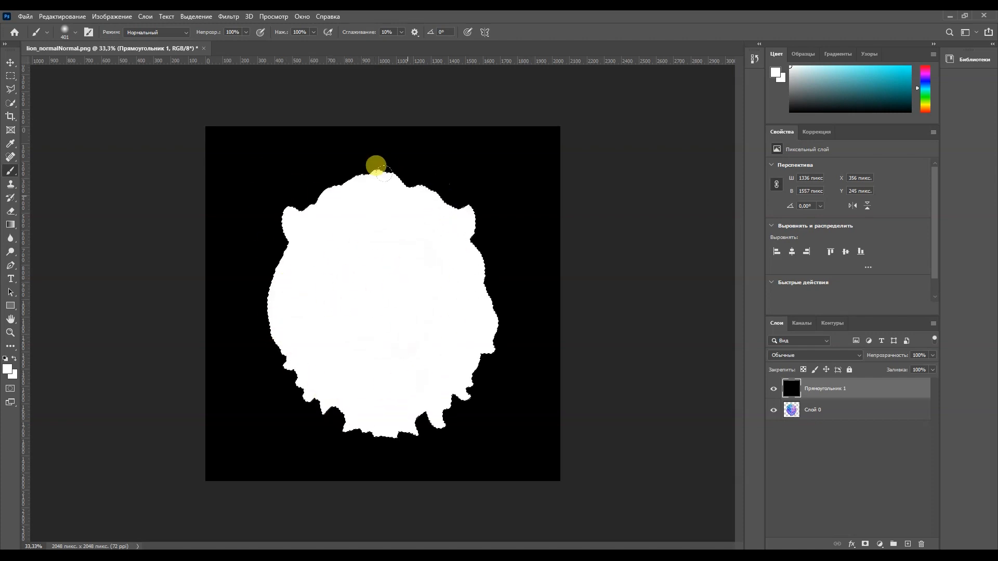
pyautogui.click(11, 76)
pyautogui.rightClick(250, 150)
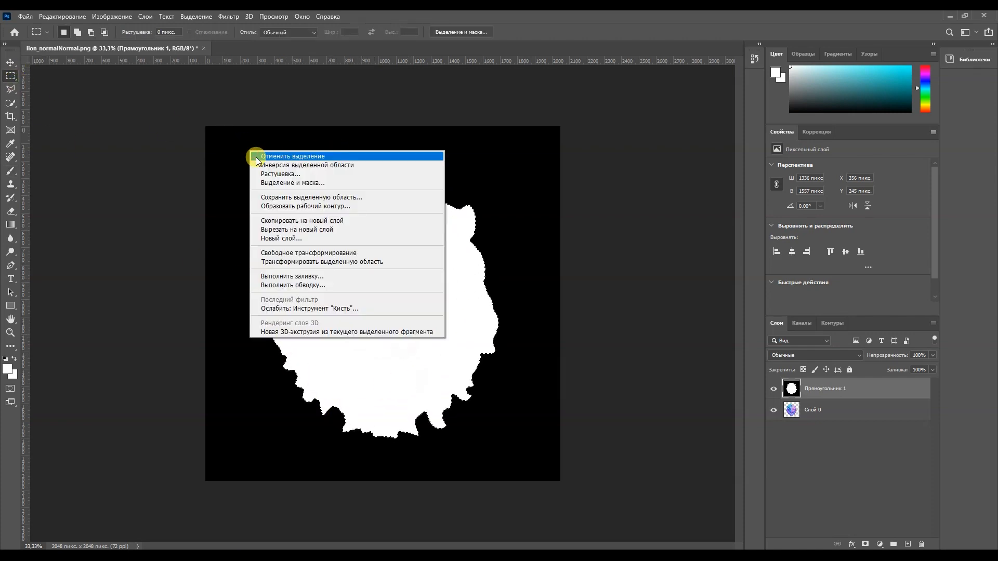
pyautogui.click(258, 156)
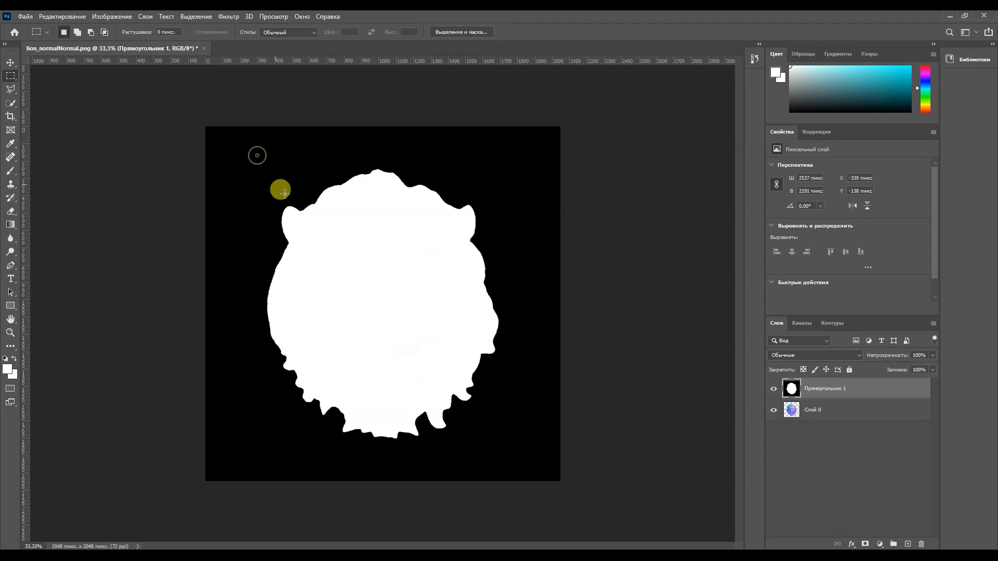
# Compare the black-and-white mask with the lion normal map by toggling the mask layer's visibility.
pyautogui.click(773, 388)
pyautogui.click(773, 388)
pyautogui.click(772, 389)
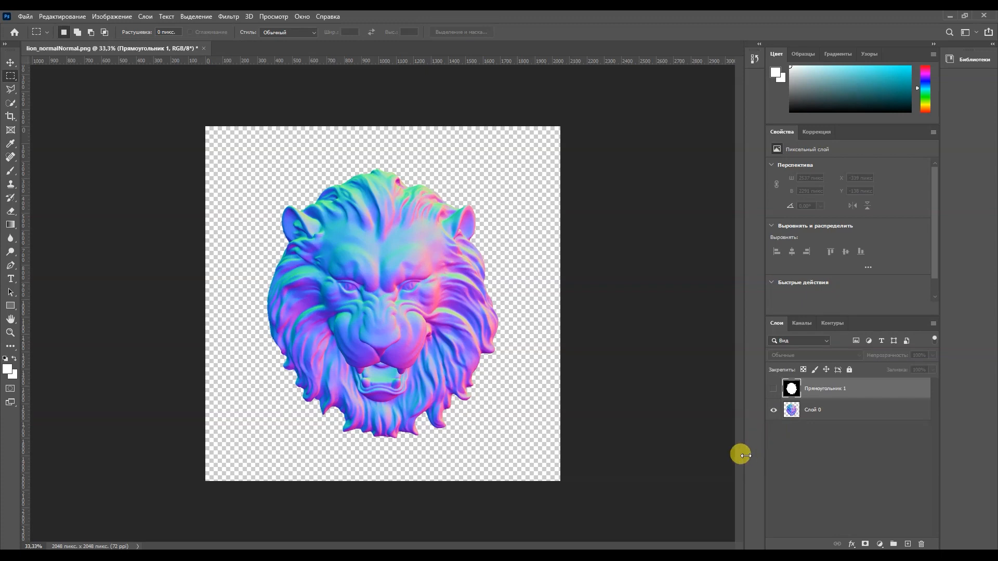
pyautogui.click(773, 389)
# Save a copy of the black-and-white mask as a JPEG in the 077 folder.
pyautogui.click(25, 16)
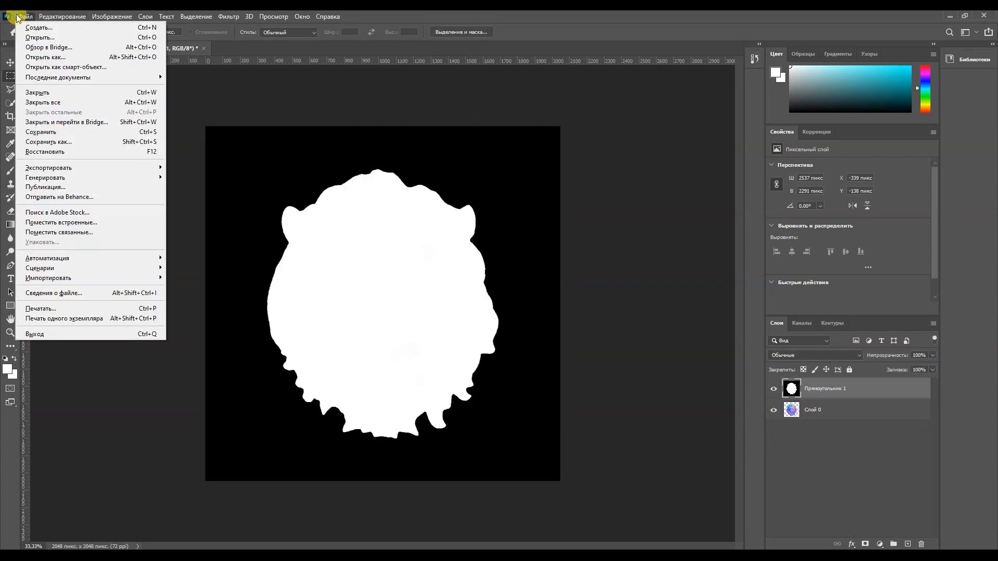
pyautogui.click(78, 144)
pyautogui.click(598, 385)
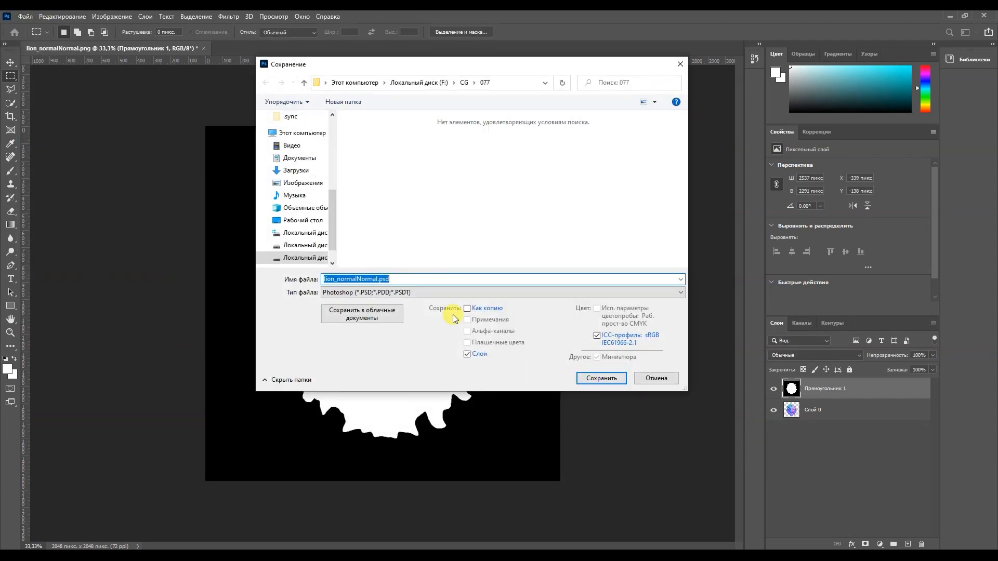
pyautogui.click(366, 292)
pyautogui.click(361, 373)
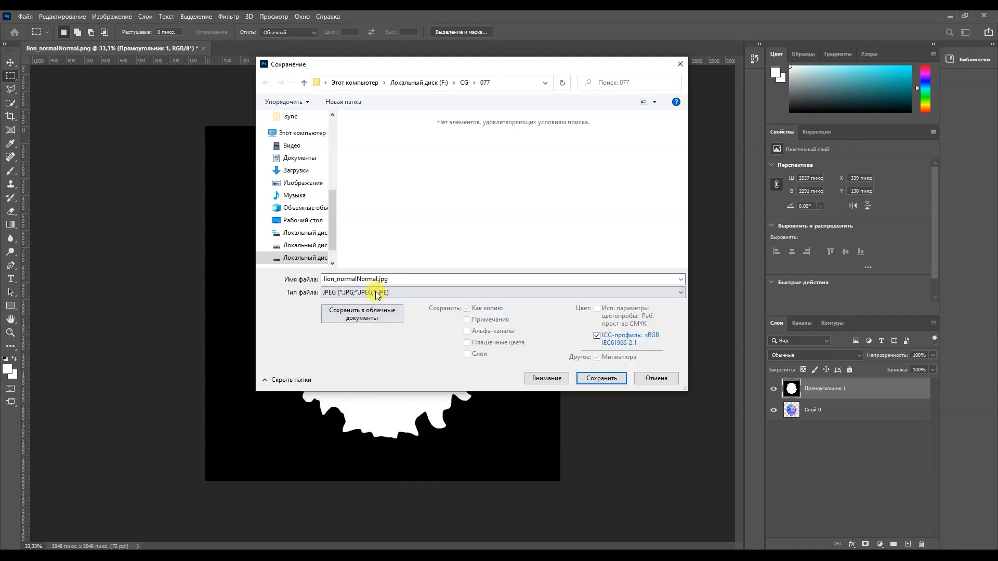
pyautogui.click(357, 279)
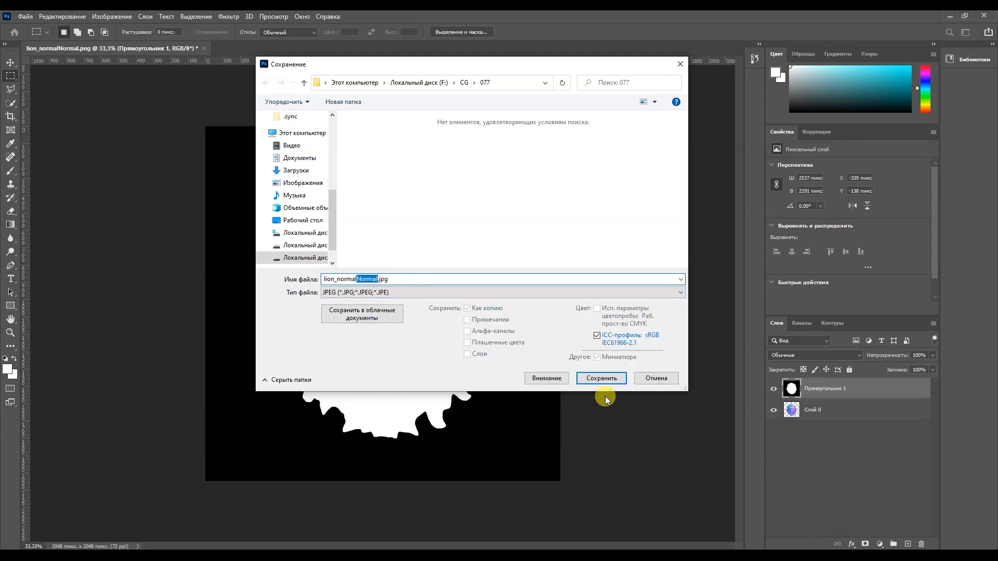
pyautogui.click(601, 378)
pyautogui.click(555, 148)
# Hide the mask layer and save the transparent lion normal map as lion_normal.png in PNG format in the 077 folder.
pyautogui.click(773, 388)
pyautogui.click(25, 16)
pyautogui.click(65, 96)
pyautogui.click(544, 380)
pyautogui.click(413, 293)
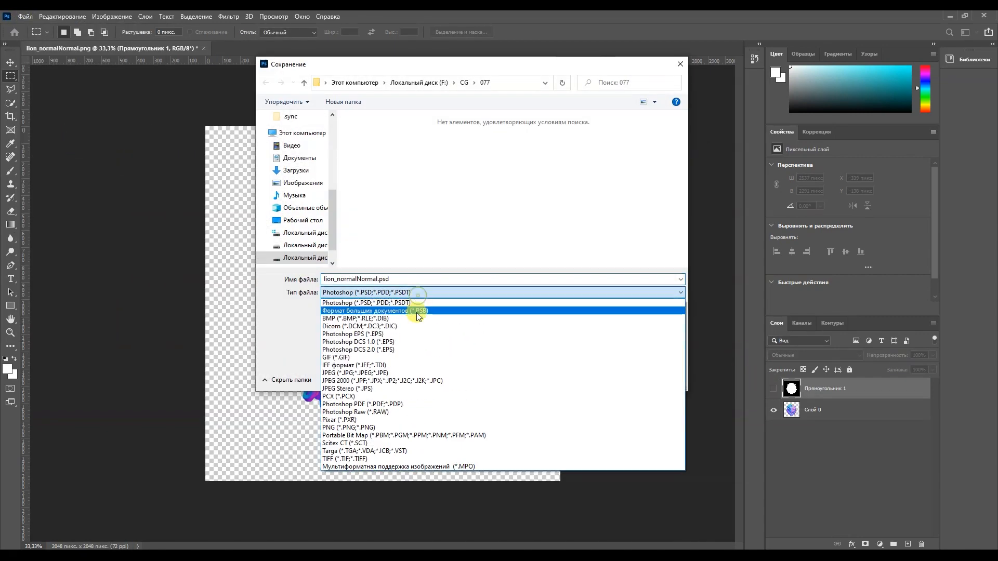
pyautogui.click(411, 427)
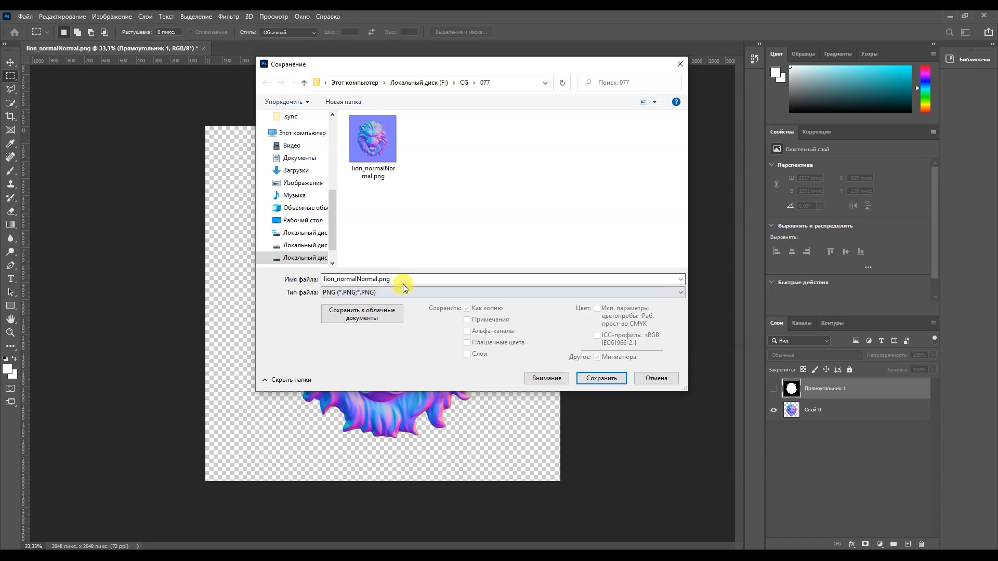
pyautogui.doubleClick(378, 281)
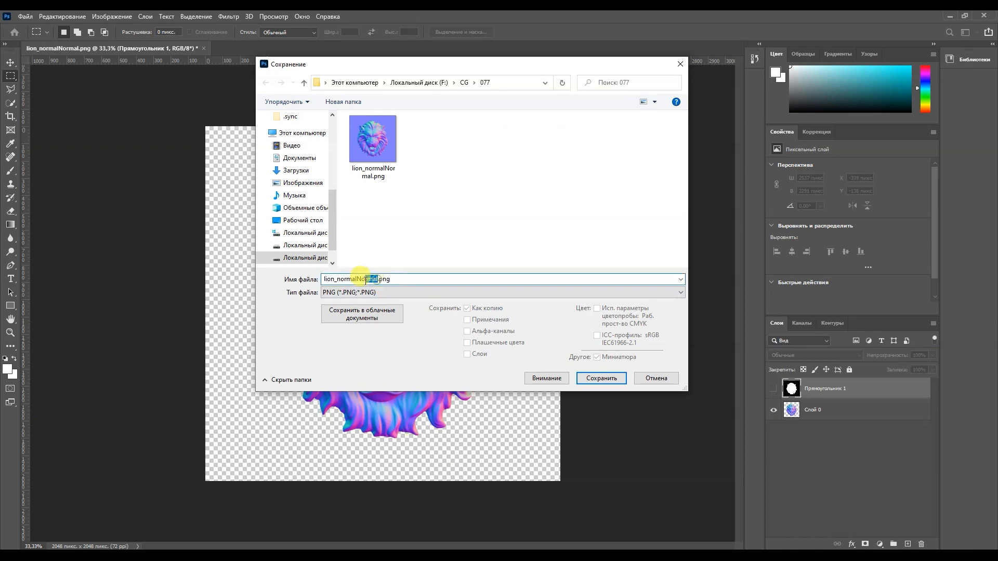
pyautogui.press('BackSpace')
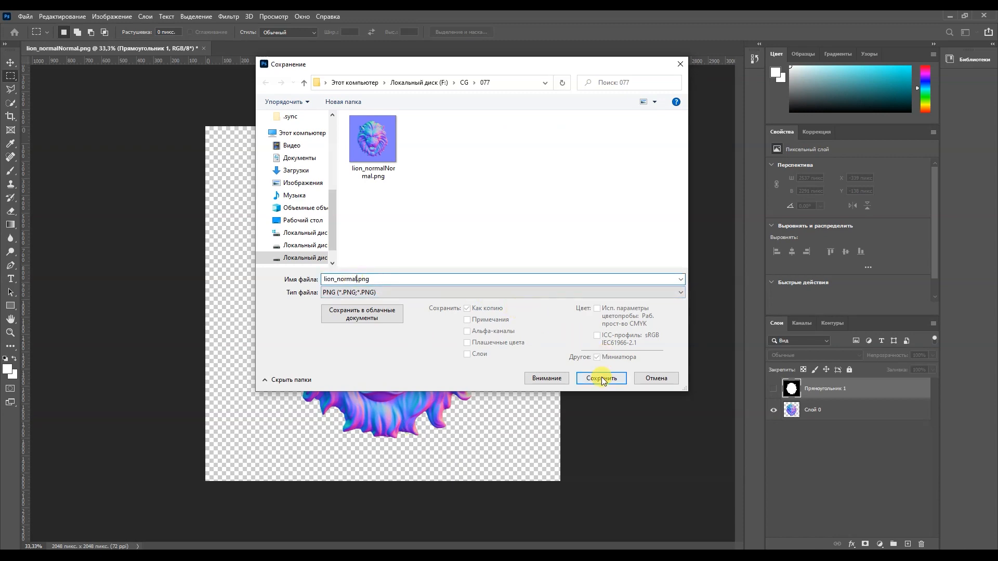
pyautogui.click(601, 377)
pyautogui.click(604, 173)
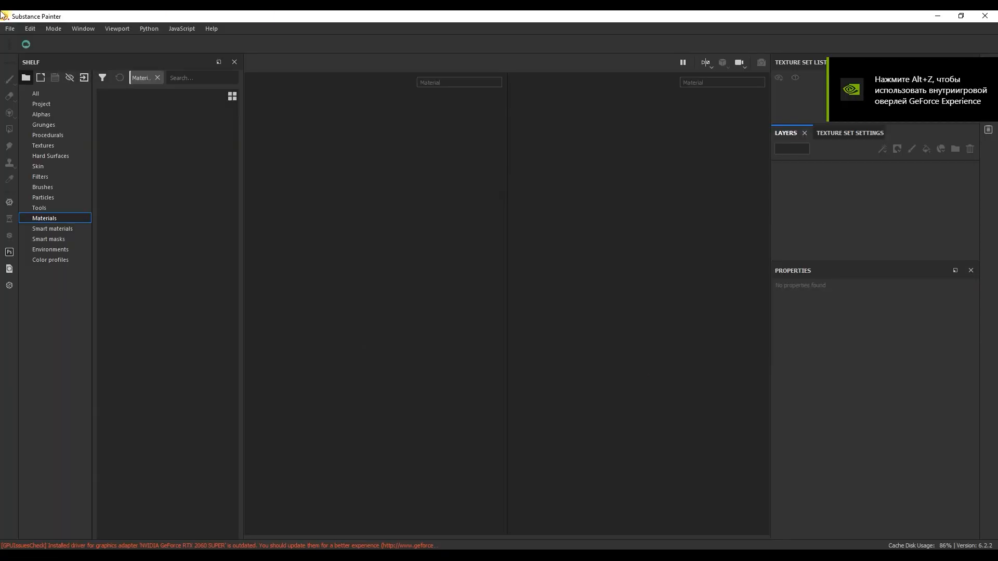
# Switch to Substance Painter and open the sample project MeetMat.spp.
pyautogui.click(10, 28)
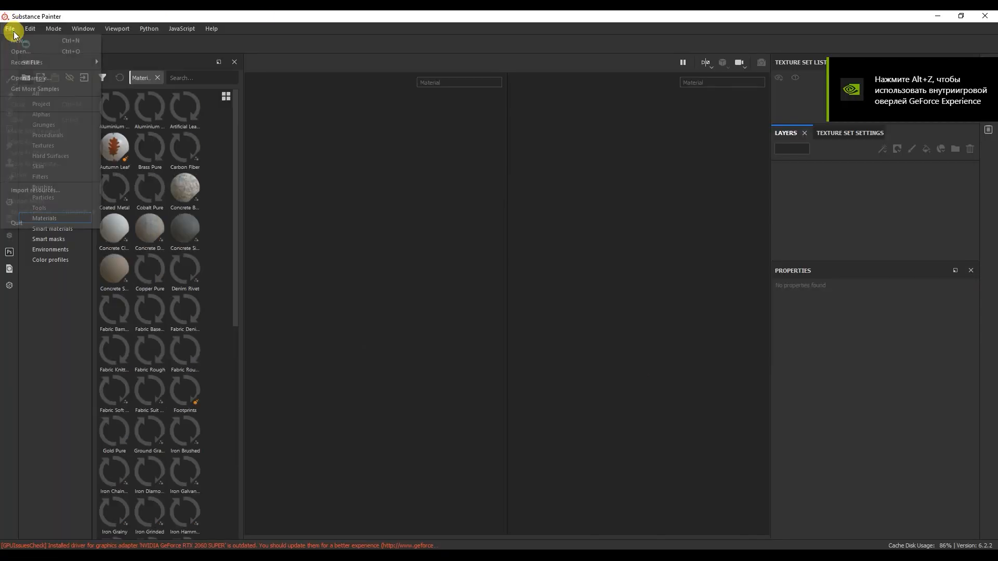
pyautogui.click(404, 122)
pyautogui.click(16, 30)
pyautogui.click(35, 72)
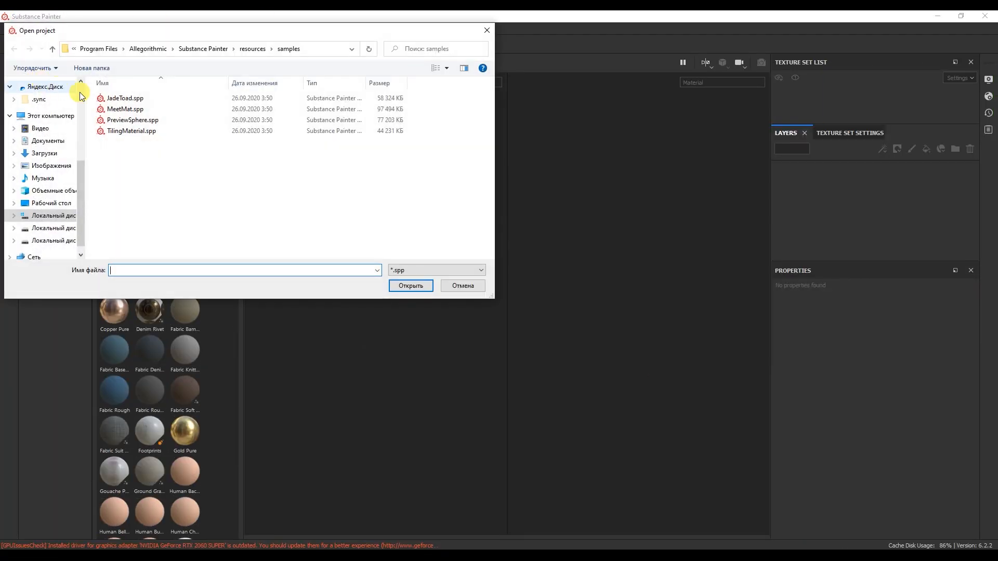
pyautogui.doubleClick(118, 109)
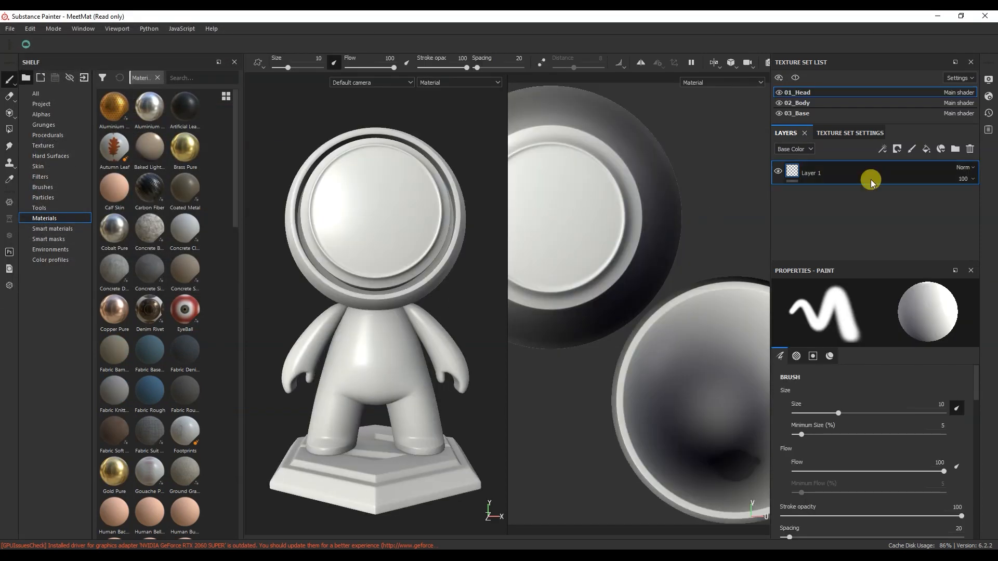
# Delete Layer 1 from the 01_Head texture set.
pyautogui.click(971, 150)
pyautogui.press('f')
pyautogui.press('f')
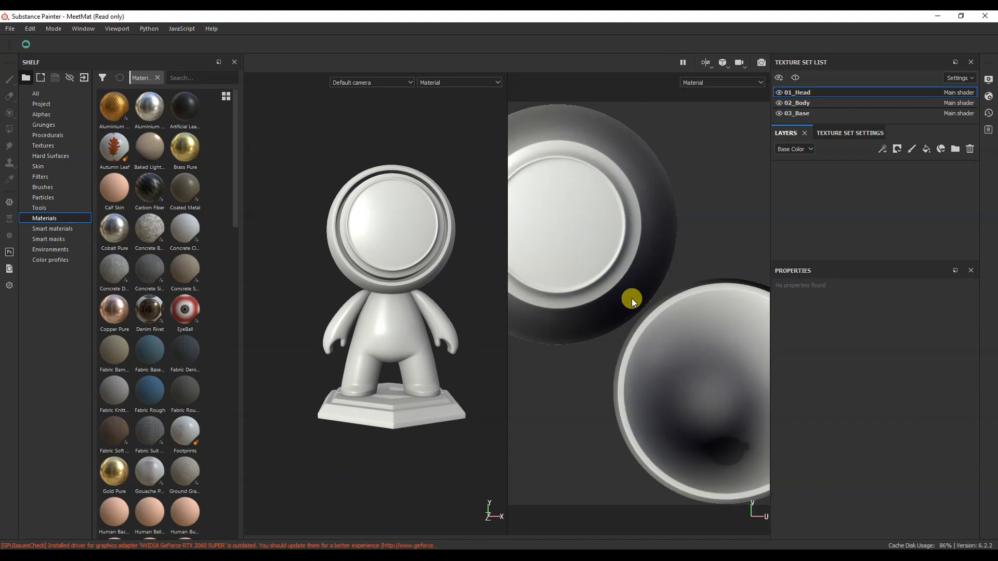
# Bring lion_normal.png and lion_normalmask.jpg from the 077 folder into the shelf for import.
pyautogui.hotkey('alt', 'Tab')
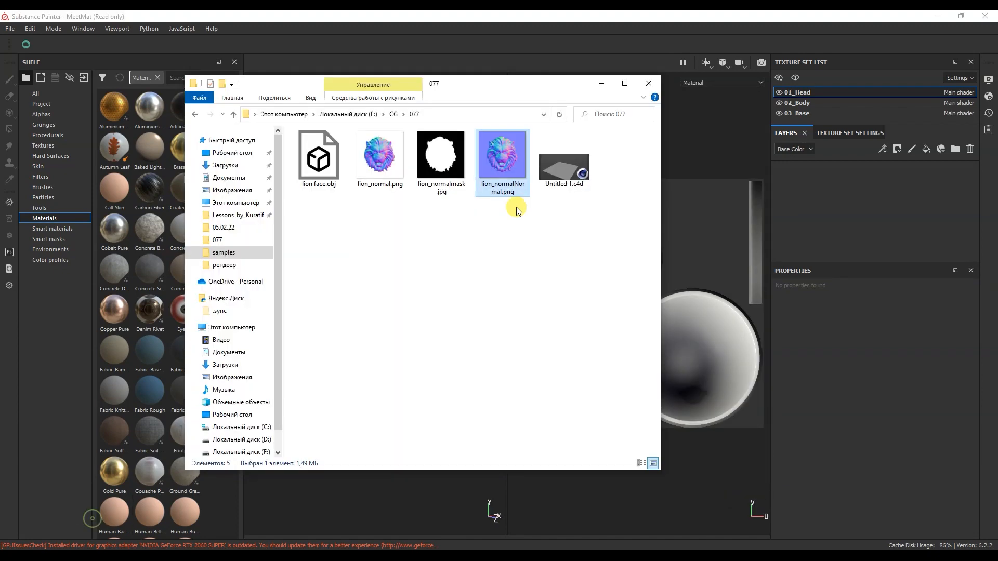
pyautogui.moveTo(487, 85); pyautogui.dragTo(707, 99)
pyautogui.click(648, 176)
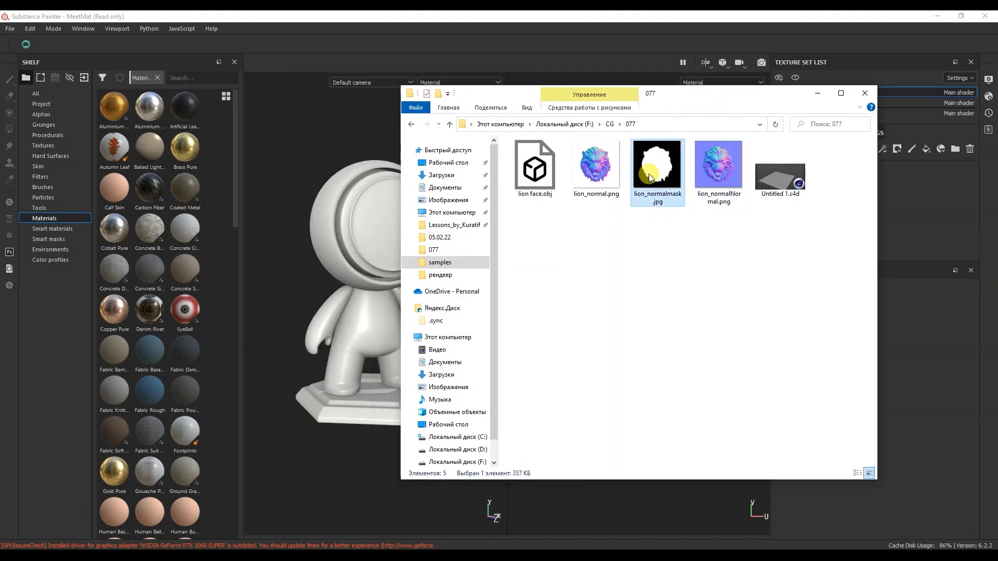
pyautogui.moveTo(659, 248); pyautogui.dragTo(572, 143)
pyautogui.moveTo(597, 171); pyautogui.dragTo(199, 195)
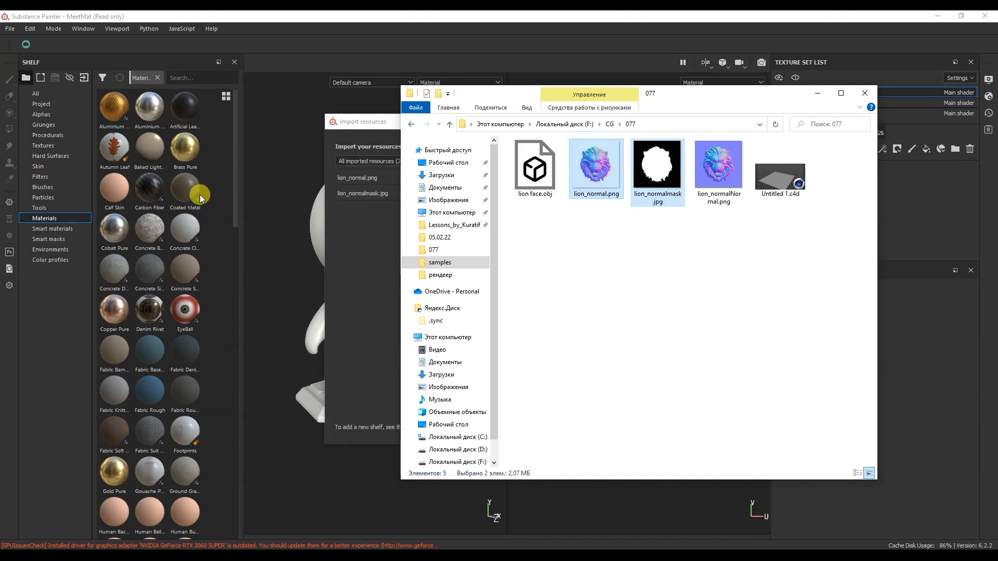
pyautogui.click(818, 93)
# Define both lion images as textures and import them to the current session.
pyautogui.click(353, 177)
pyautogui.keyDown('shift'); pyautogui.click(389, 193); pyautogui.keyUp('shift')
pyautogui.click(618, 179)
pyautogui.click(632, 217)
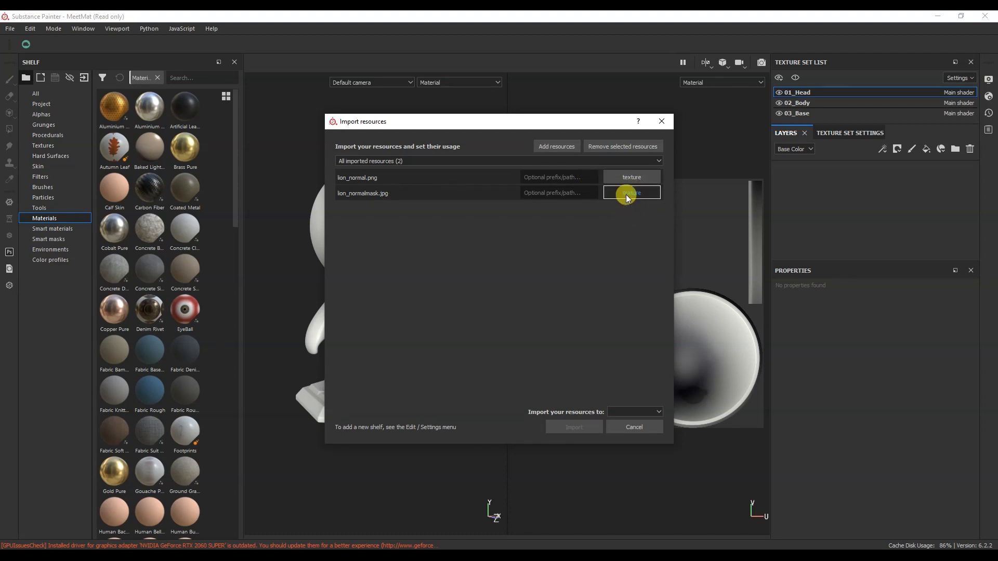
pyautogui.click(626, 197)
pyautogui.click(633, 233)
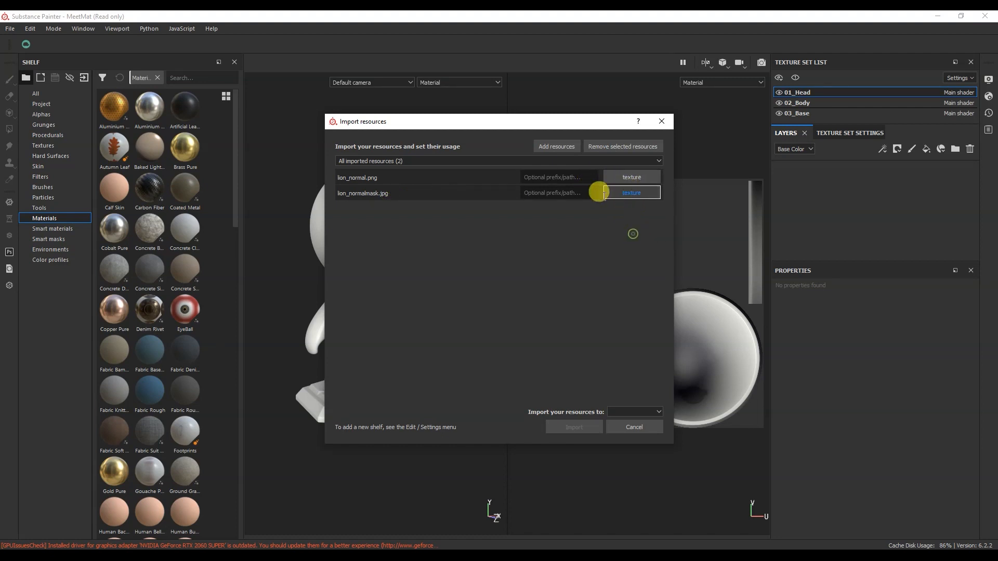
pyautogui.click(642, 409)
pyautogui.click(630, 423)
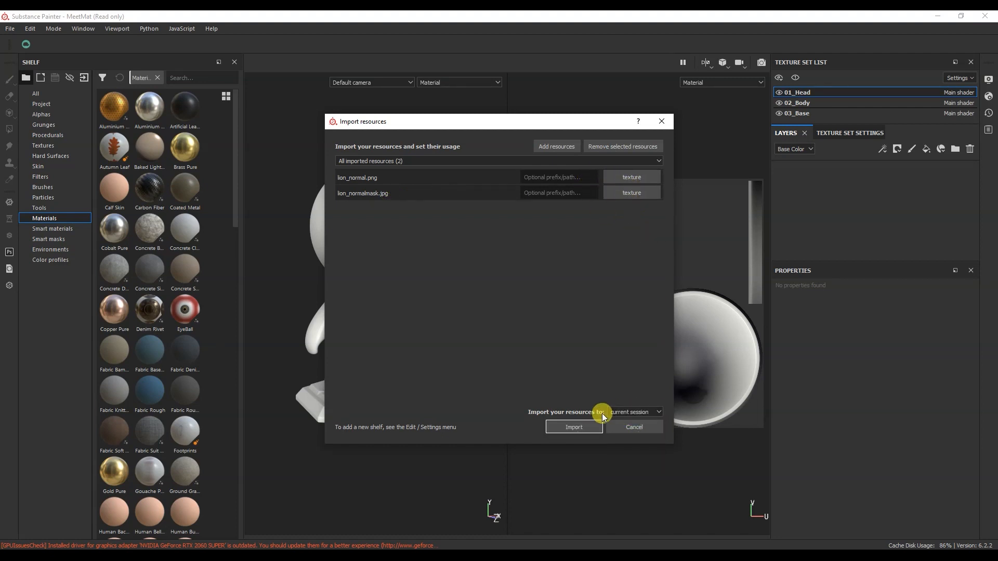
pyautogui.click(565, 428)
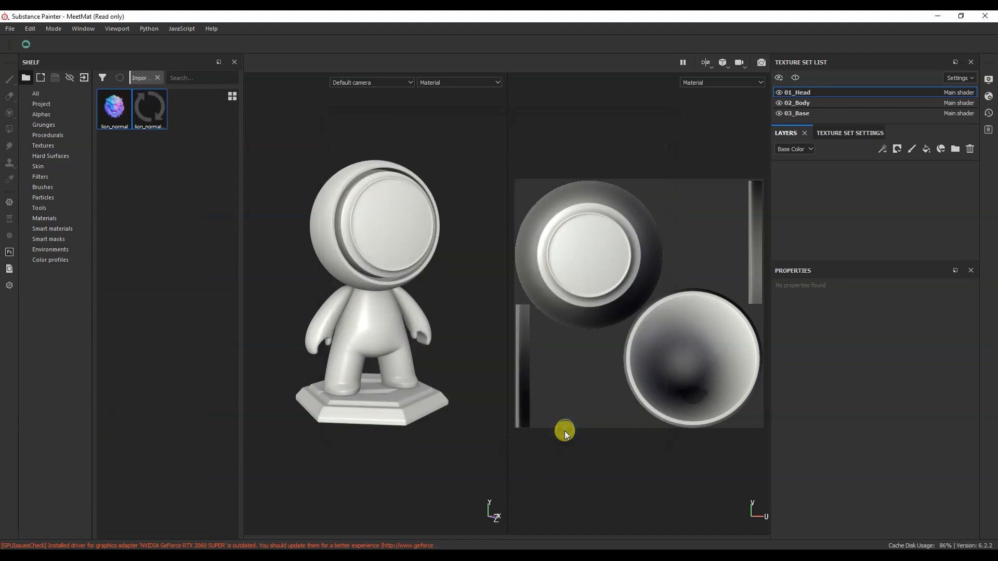
# Add a fill layer to 01_Head and assign lion_normal to its Normal channel.
pyautogui.click(120, 125)
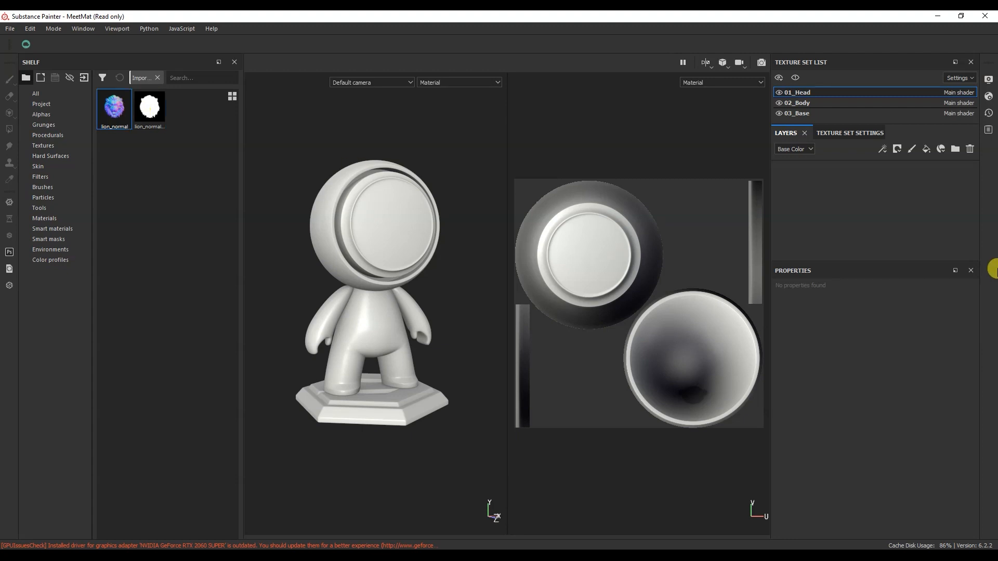
pyautogui.click(927, 149)
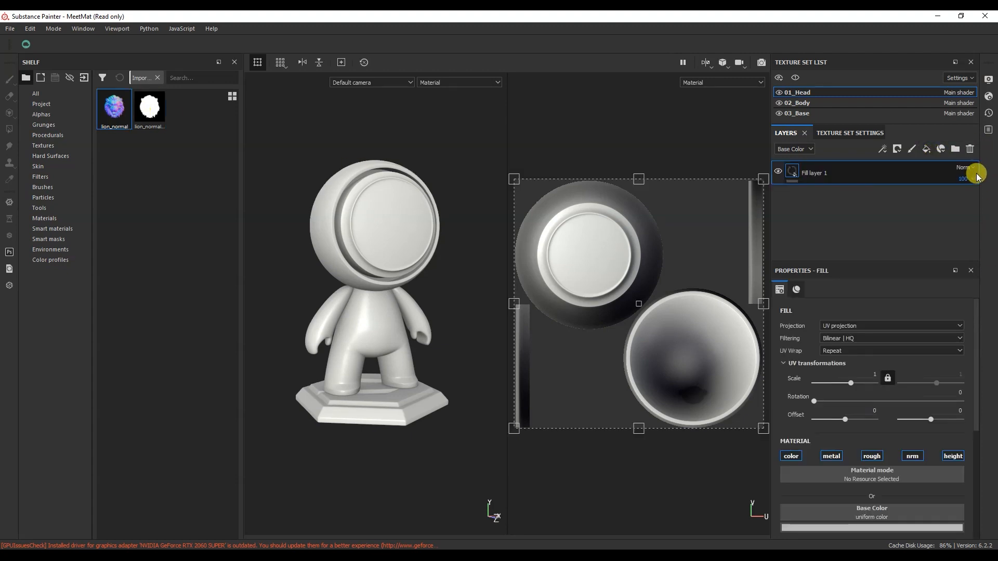
pyautogui.moveTo(977, 320); pyautogui.dragTo(981, 410)
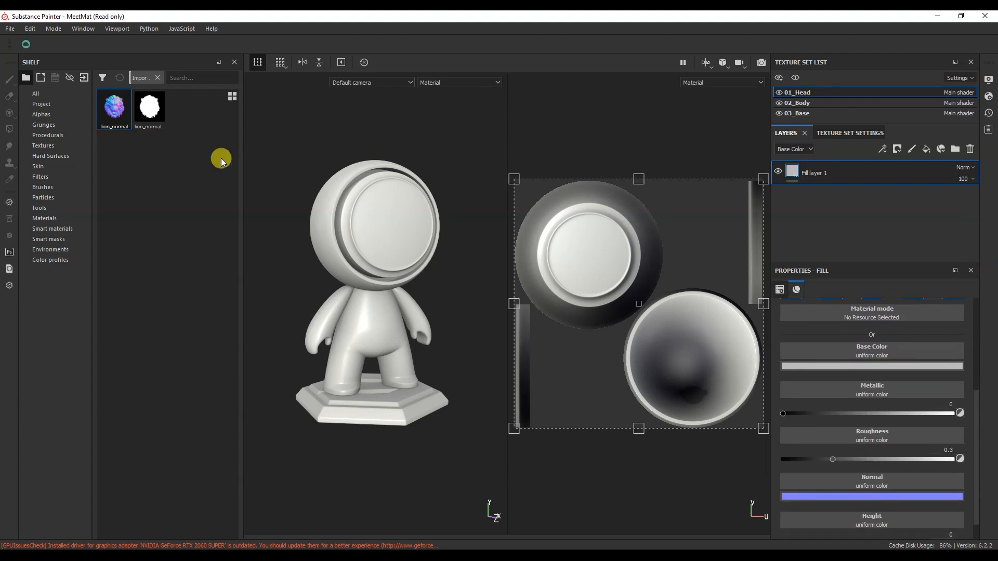
pyautogui.moveTo(115, 106); pyautogui.dragTo(891, 478)
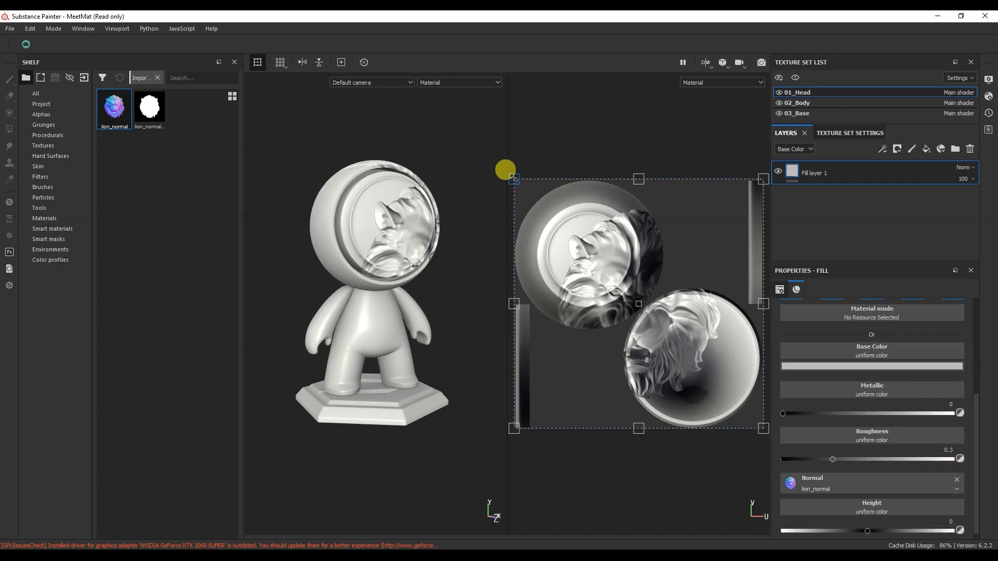
# Scale the lion projection to about 2.51, place it on the head's round face in UV space, and set UV Wrap to None.
pyautogui.moveTo(513, 179); pyautogui.dragTo(707, 357)
pyautogui.moveTo(747, 387); pyautogui.dragTo(625, 260)
pyautogui.moveTo(976, 407); pyautogui.dragTo(971, 310)
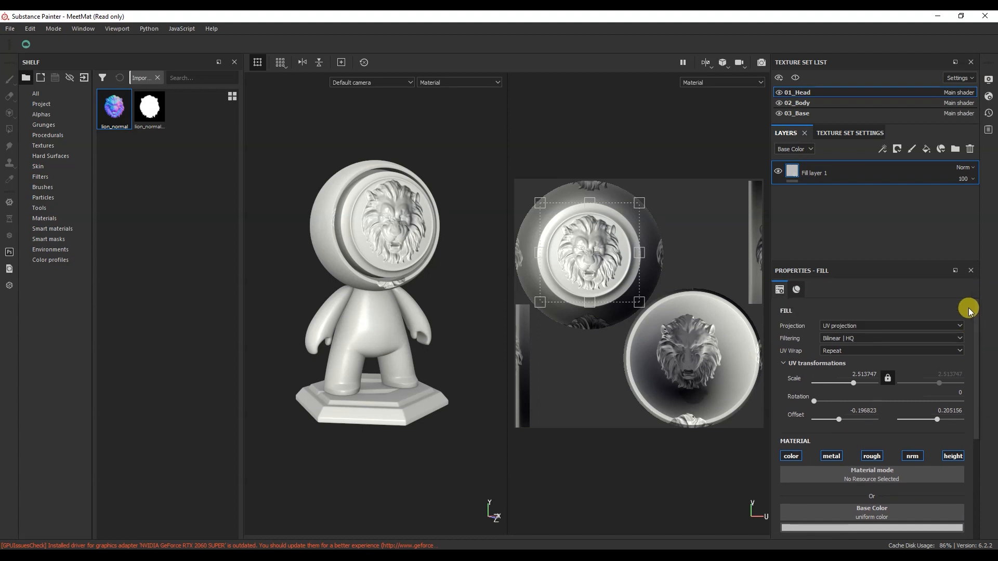
pyautogui.click(887, 352)
pyautogui.click(884, 359)
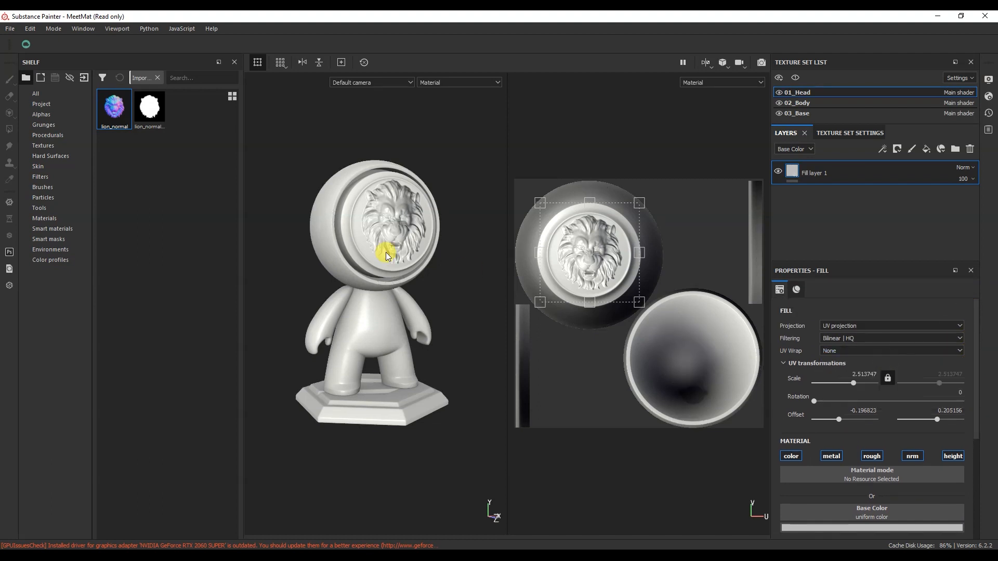
# Set the fill layer's base color to a light red, RGB 1.000, 0.111, 0.111.
pyautogui.scroll(6, 386, 254)
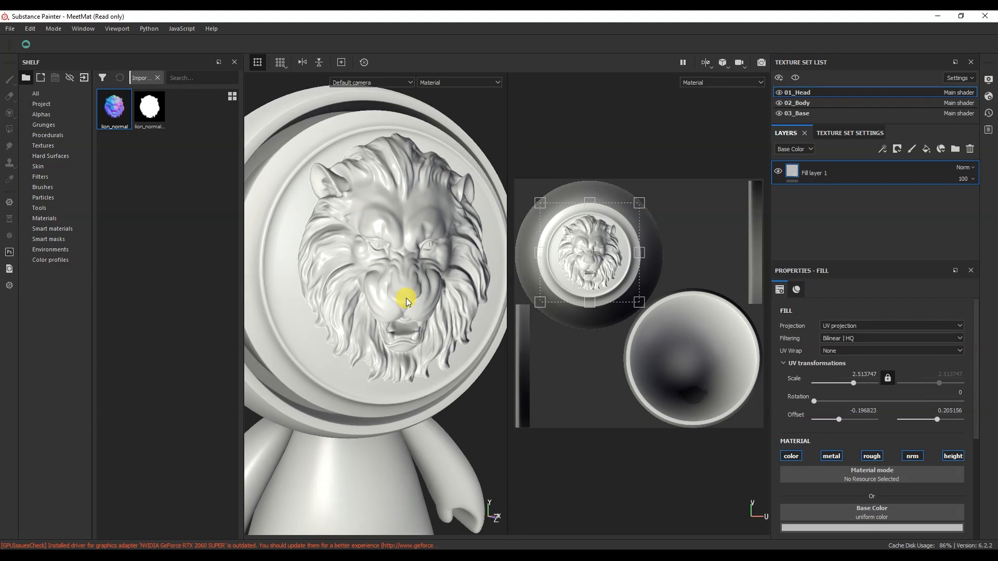
pyautogui.click(871, 527)
pyautogui.moveTo(890, 457); pyautogui.dragTo(903, 413)
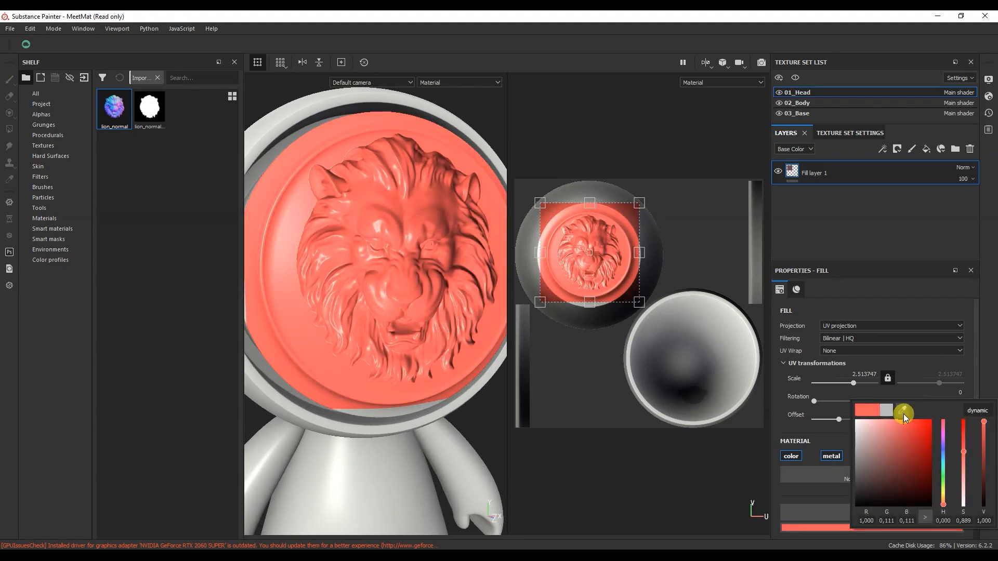
# Readjust the lion projection to a scale of about 2.45 and center it on the head's round face.
pyautogui.click(541, 207)
pyautogui.moveTo(539, 203); pyautogui.dragTo(522, 190)
pyautogui.moveTo(583, 240); pyautogui.dragTo(592, 250)
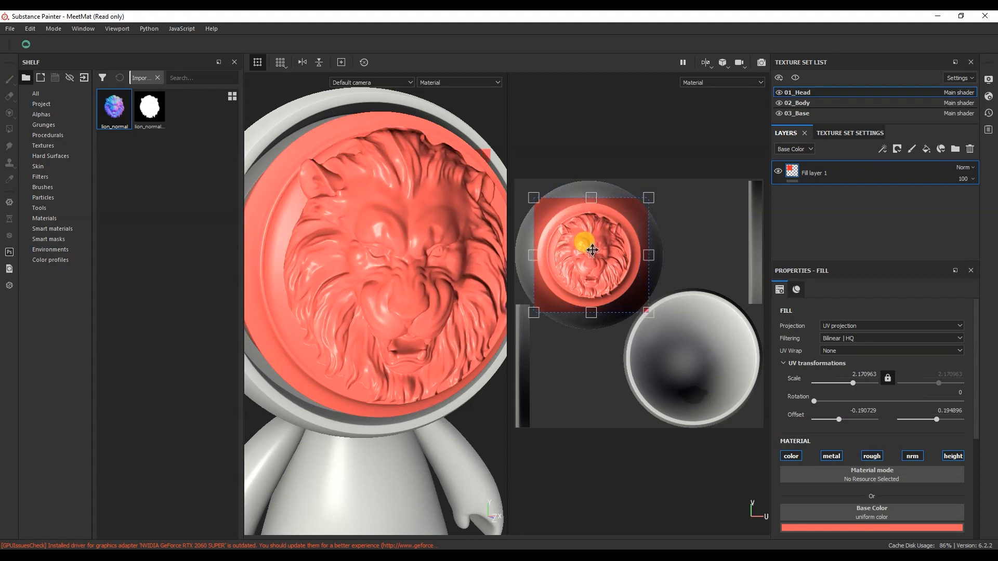
pyautogui.scroll(-5, 316, 236)
pyautogui.keyDown('alt'); pyautogui.moveTo(347, 235); pyautogui.dragTo(322, 278); pyautogui.keyUp('alt')
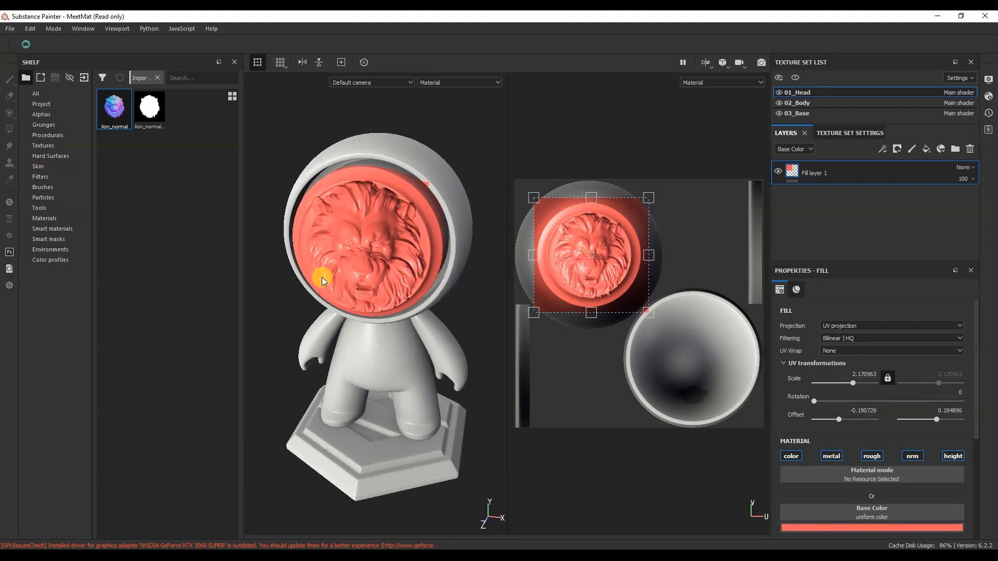
pyautogui.moveTo(641, 197); pyautogui.dragTo(627, 210)
pyautogui.moveTo(607, 252); pyautogui.dragTo(613, 246)
# Assign lion_normalmask to the fill layer's Roughness channel and lion_normal to its Height channel.
pyautogui.scroll(-3, 967, 387)
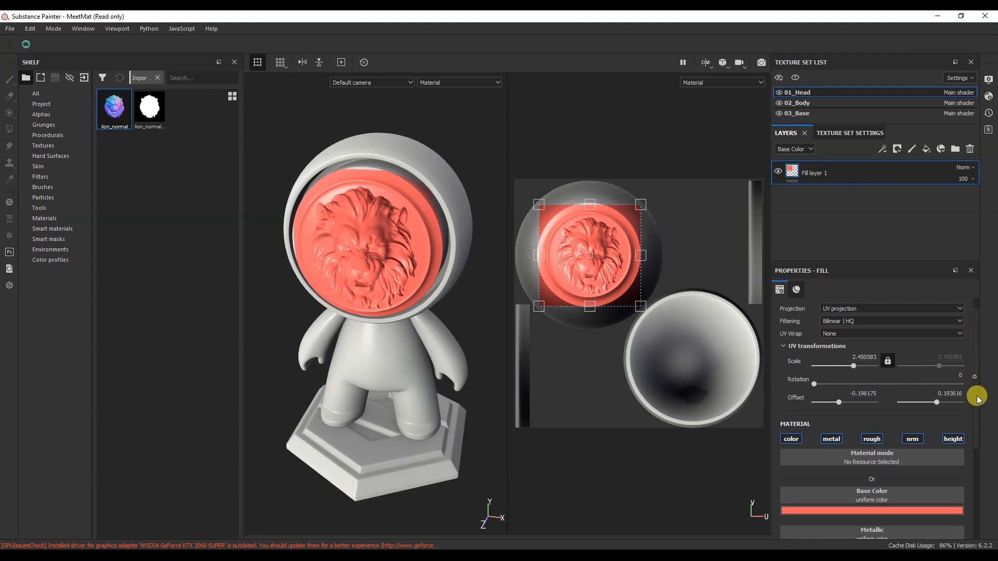
pyautogui.click(167, 114)
pyautogui.moveTo(145, 109); pyautogui.dragTo(871, 471)
# Examine the additional channels that can be added in the 01_Head texture set settings, and return to the layer stack.
pyautogui.click(861, 133)
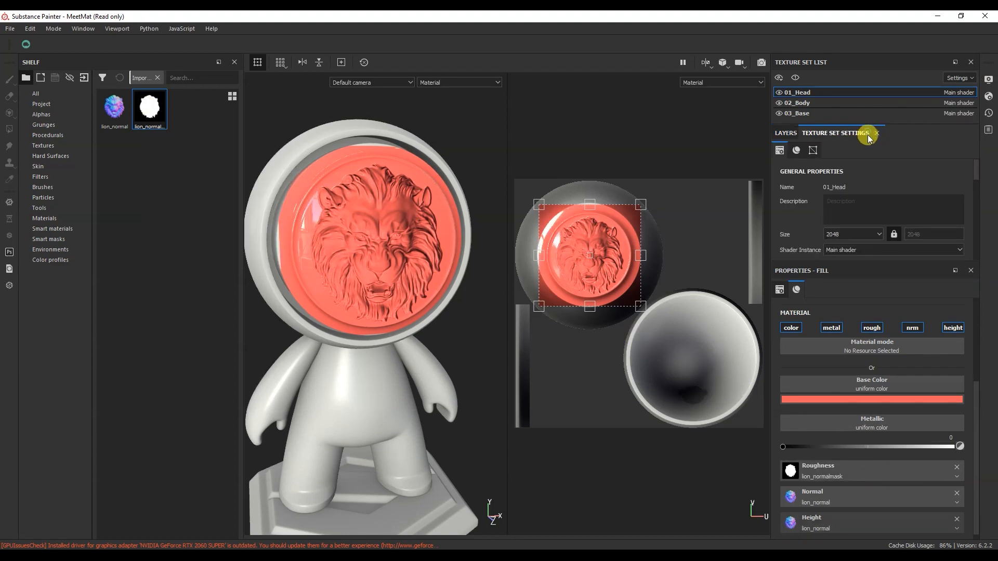
pyautogui.scroll(-3, 979, 186)
pyautogui.click(957, 169)
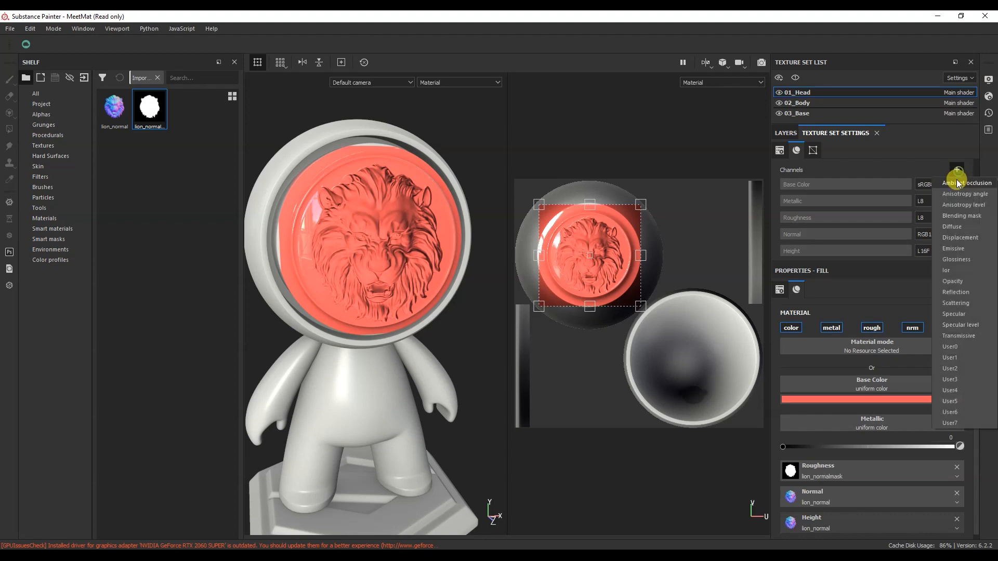
pyautogui.click(786, 132)
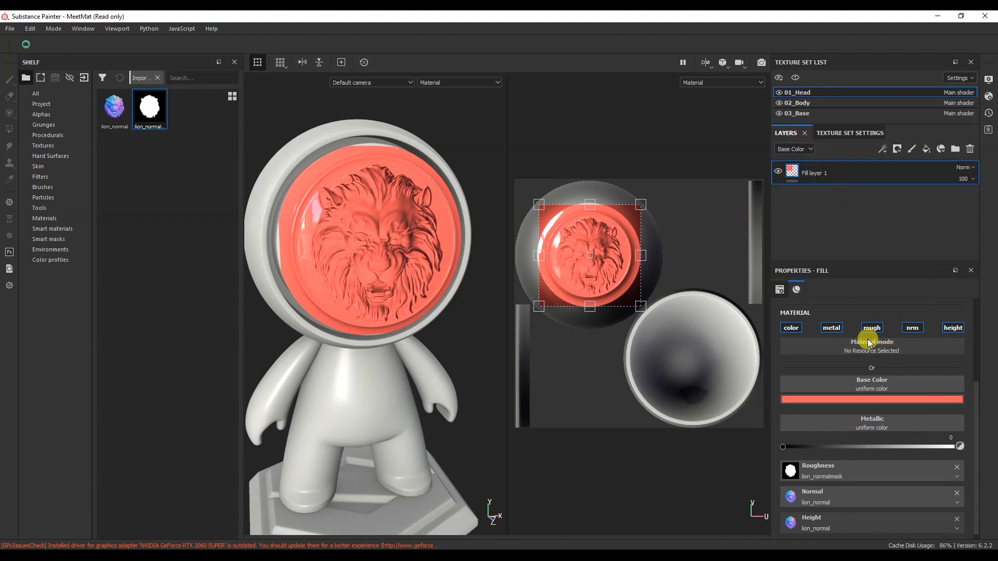
# Add a black mask to the fill layer and a Compare mask effect on that mask.
pyautogui.rightClick(796, 176)
pyautogui.click(806, 189)
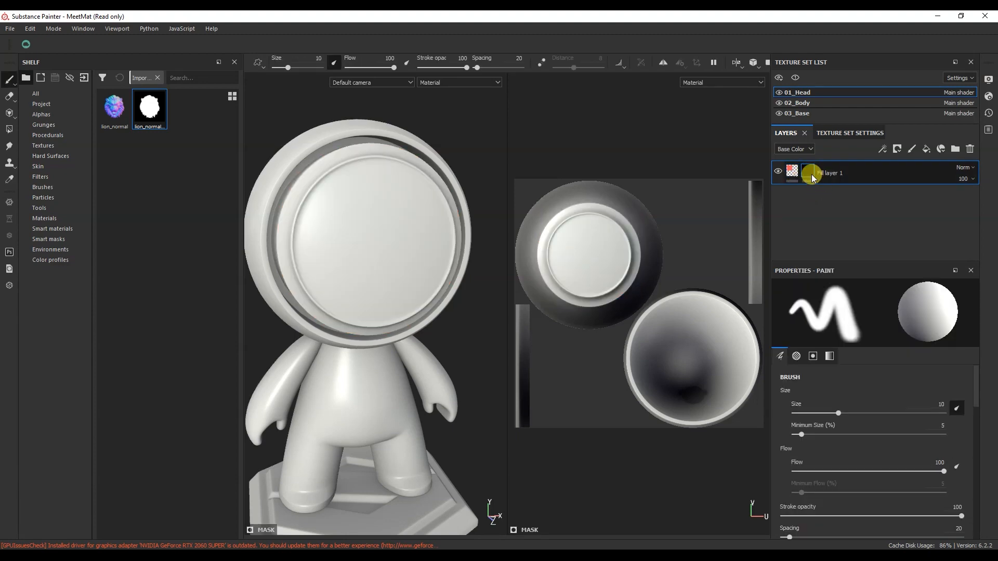
pyautogui.rightClick(811, 173)
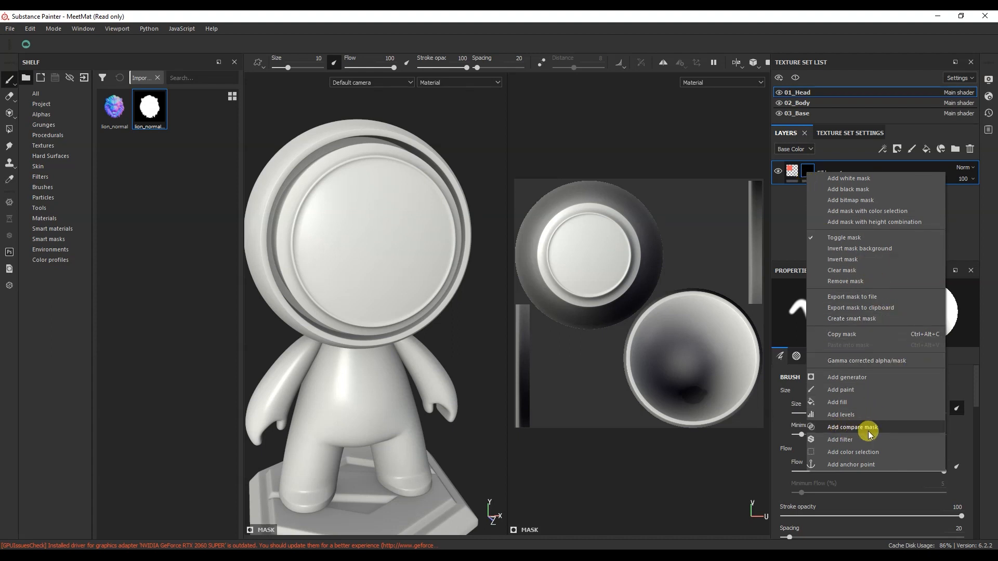
pyautogui.click(882, 431)
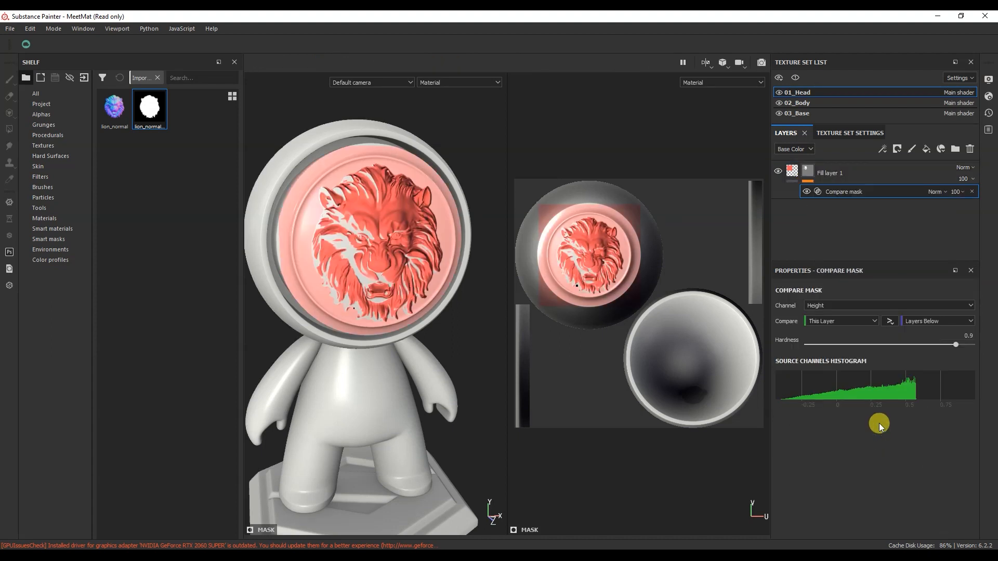
# Set the compare mask's channel to Roughness and its hardness to 1.
pyautogui.click(877, 307)
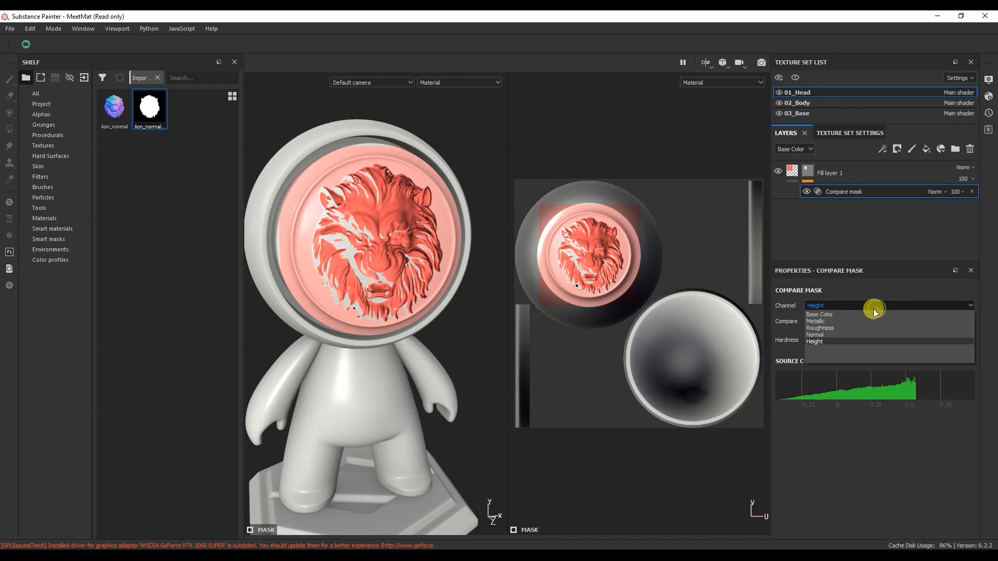
pyautogui.click(853, 328)
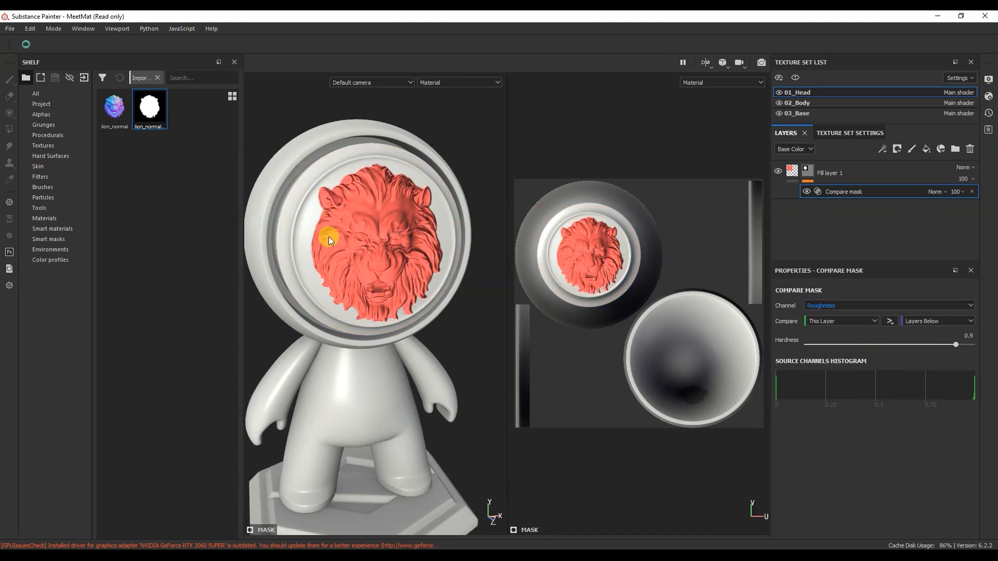
pyautogui.keyDown('alt'); pyautogui.moveTo(383, 254); pyautogui.dragTo(381, 239); pyautogui.keyUp('alt')
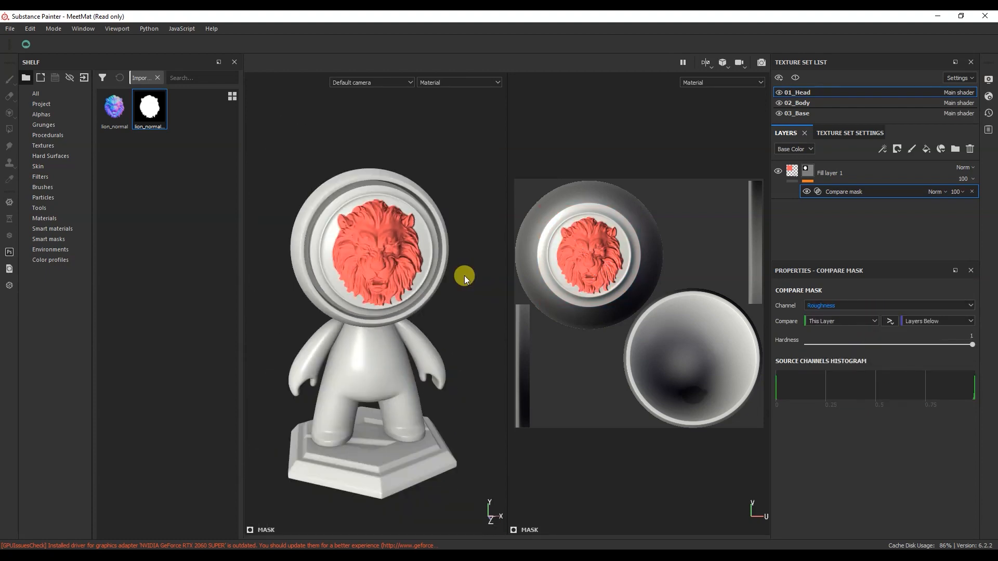
# Try brown, teal and pink base colors on the masked lion fill, and change it to a light blue.
pyautogui.click(789, 173)
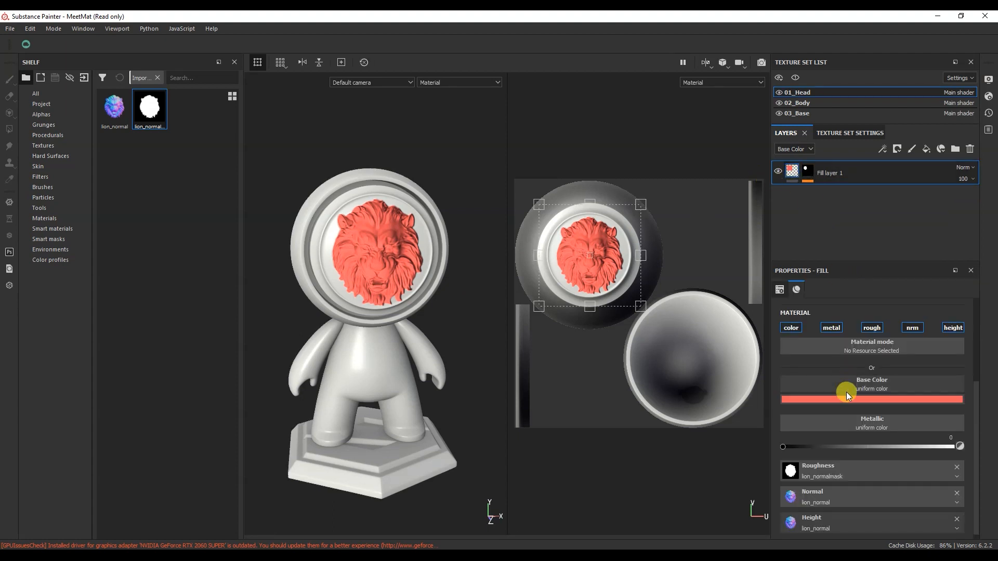
pyautogui.click(856, 398)
pyautogui.click(899, 467)
pyautogui.click(872, 469)
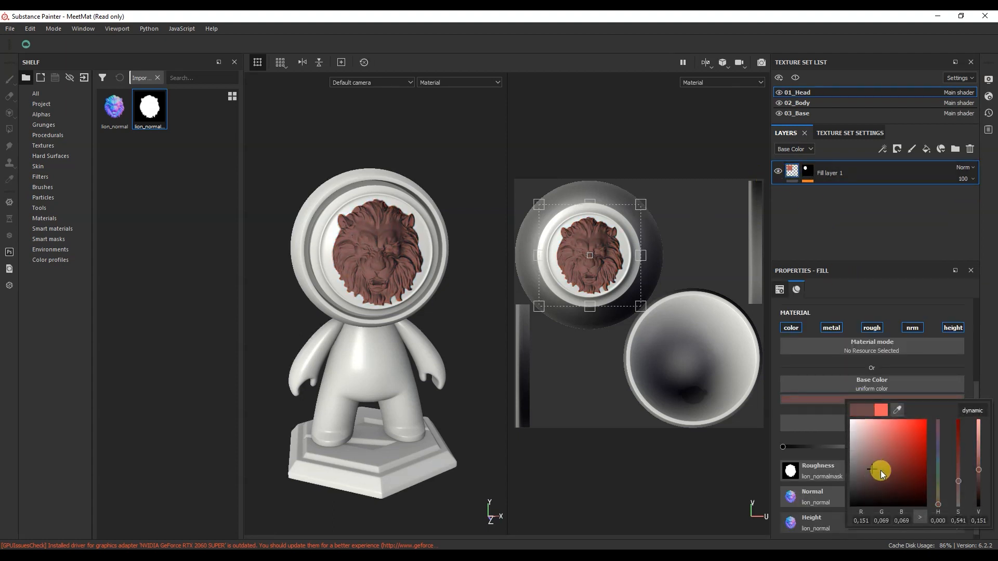
pyautogui.click(941, 461)
pyautogui.click(904, 463)
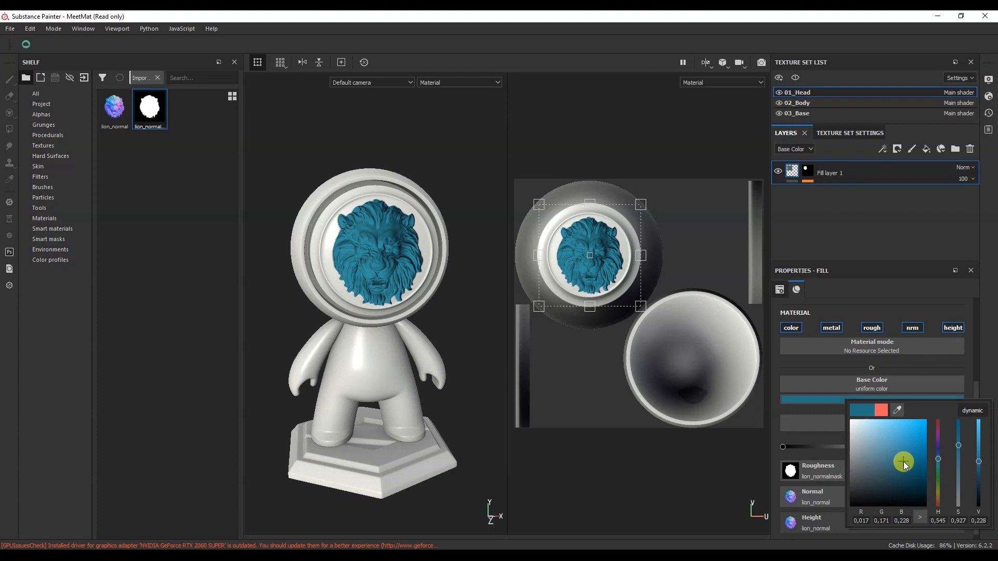
pyautogui.moveTo(913, 462)
pyautogui.mouseDown()
pyautogui.moveTo(903, 470)
pyautogui.moveTo(916, 458)
pyautogui.moveTo(938, 500)
pyautogui.moveTo(936, 429)
pyautogui.mouseUp()
pyautogui.moveTo(887, 464)
pyautogui.mouseDown()
pyautogui.moveTo(868, 435)
pyautogui.moveTo(887, 421)
pyautogui.mouseUp()
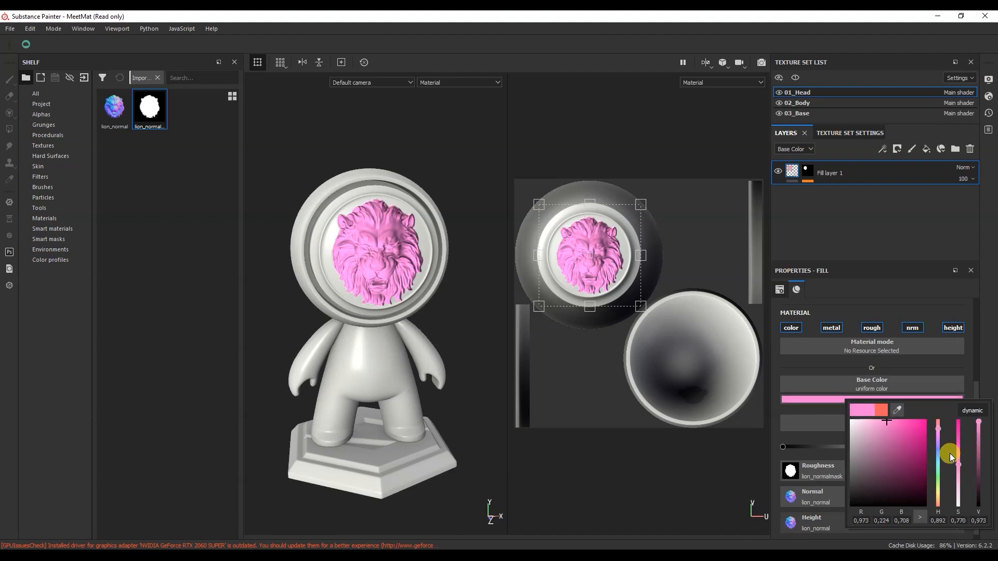
pyautogui.moveTo(941, 454); pyautogui.dragTo(940, 463)
pyautogui.moveTo(940, 463); pyautogui.dragTo(940, 453)
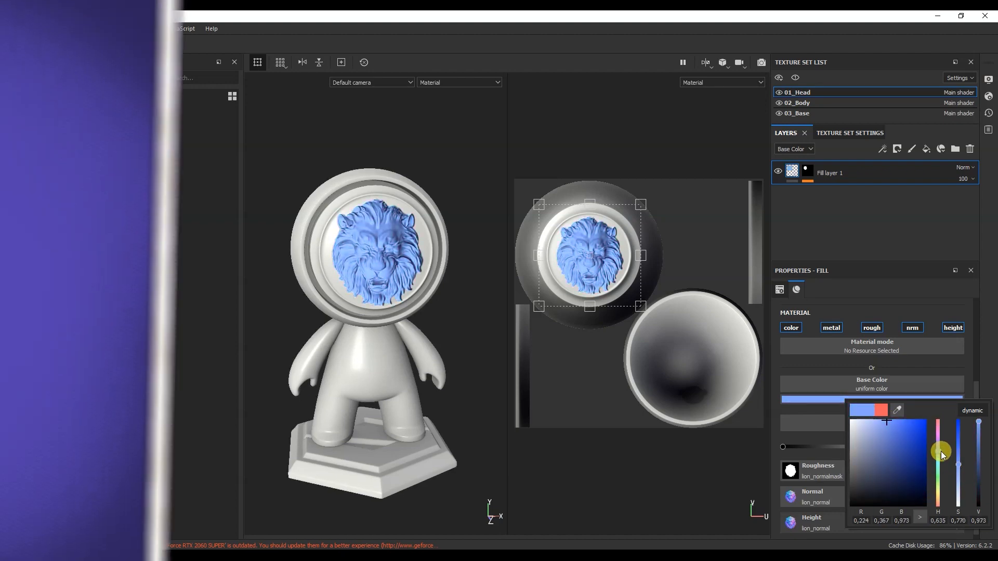
pyautogui.click(899, 464)
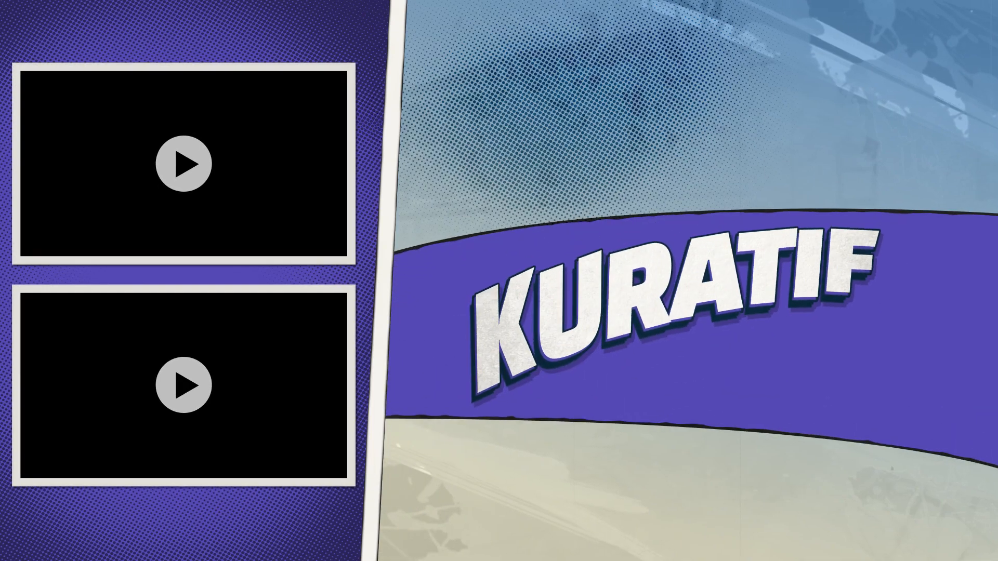